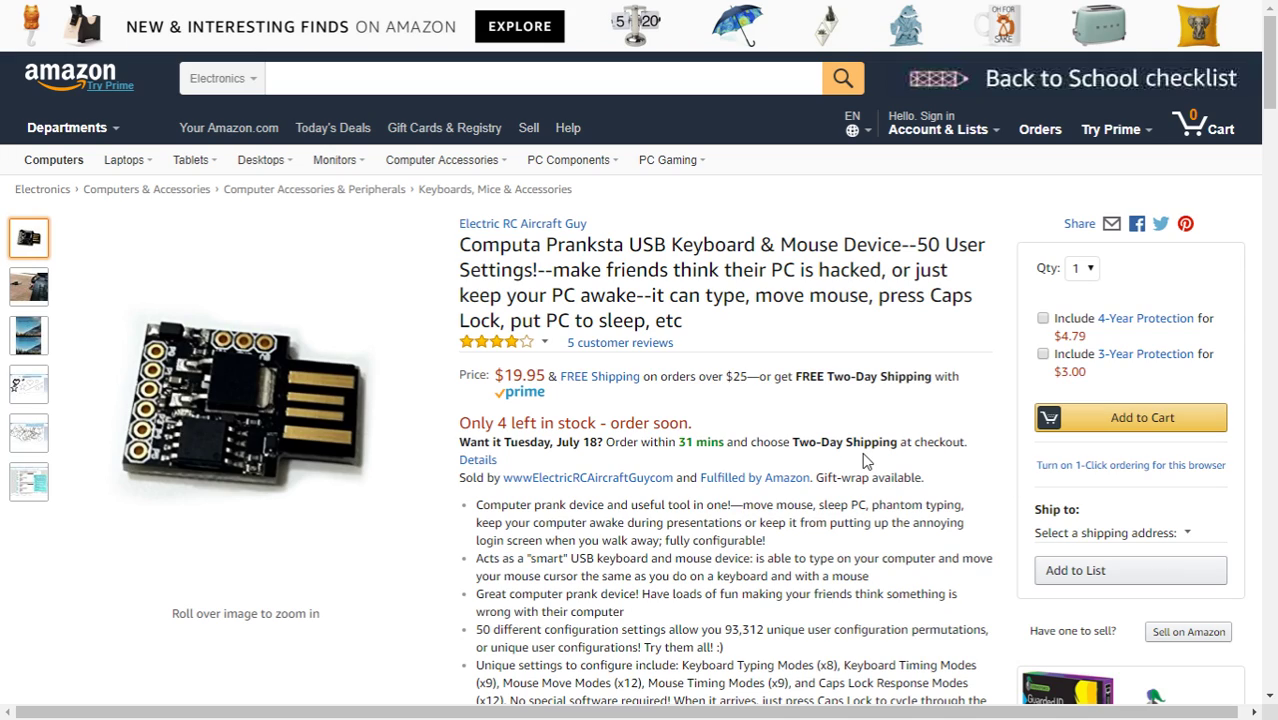
Go back from the Amazon listing to the Computa Pranksta user manual blog post
{"action": "key", "text": "alt+Left"}
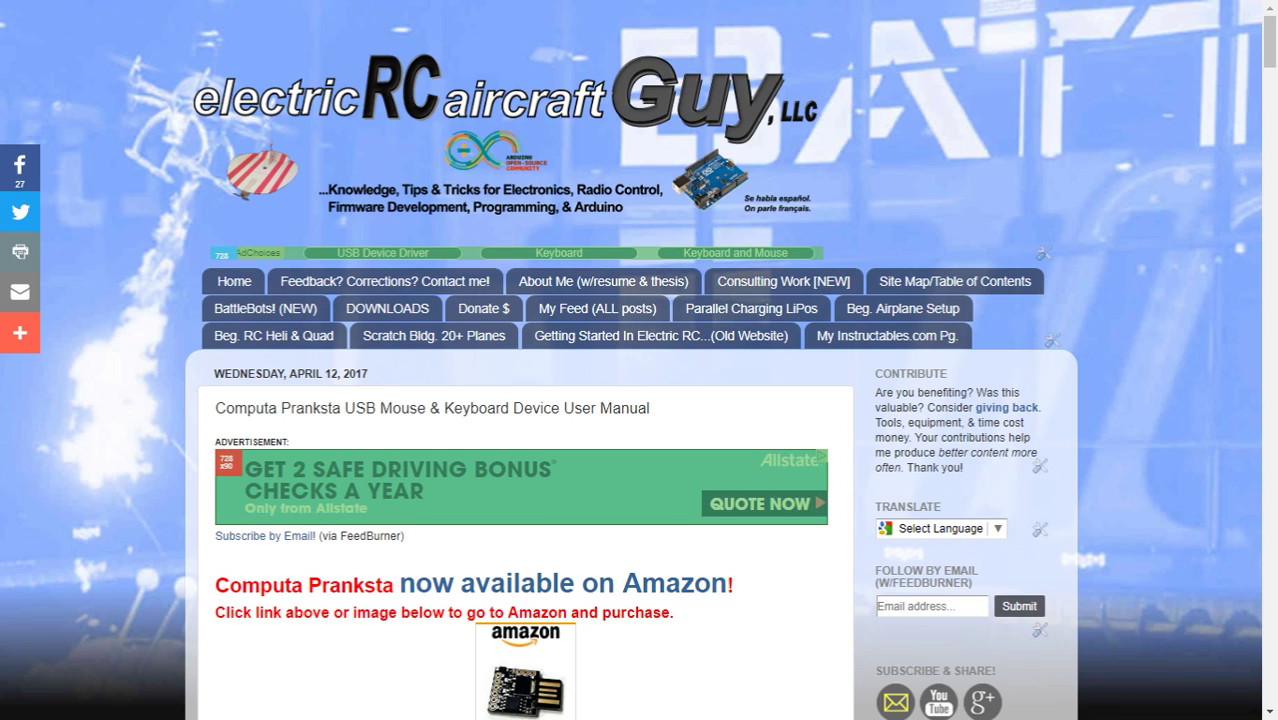
Bring the empty Notepad window forward and move it beside the blog post
{"action": "left_click", "coordinate": [510, 700]}
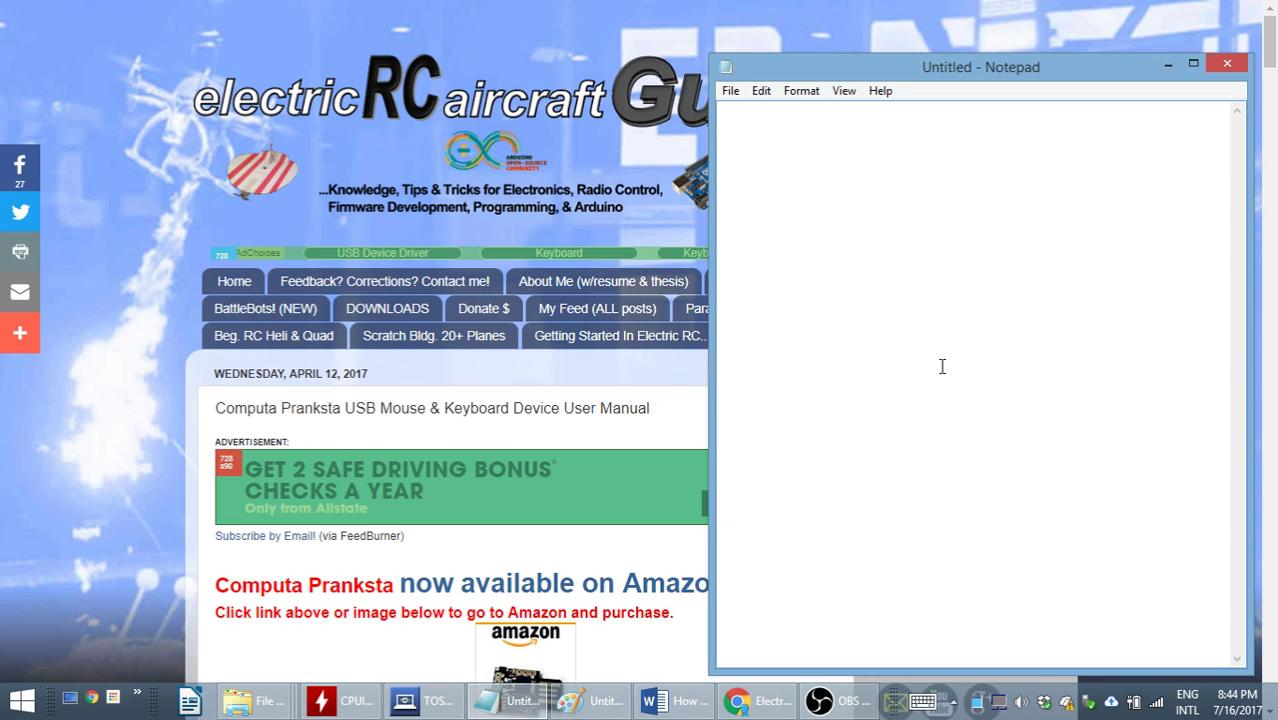
{"action": "mouse_move", "coordinate": [964, 71]}
{"action": "left_mouse_down"}
{"action": "mouse_move", "coordinate": [941, 148]}
{"action": "mouse_move", "coordinate": [1010, 528]}
{"action": "mouse_move", "coordinate": [1004, 634]}
{"action": "mouse_move", "coordinate": [962, 37]}
{"action": "mouse_move", "coordinate": [960, 48]}
{"action": "left_mouse_up"}
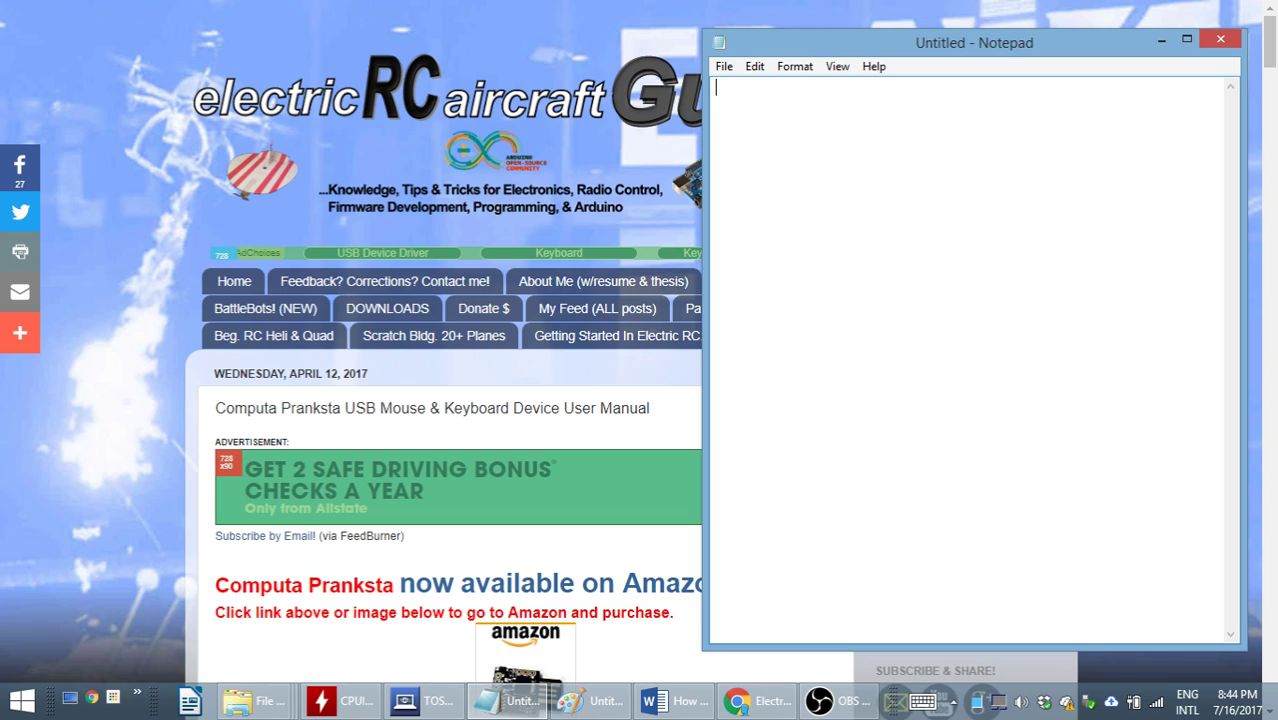
Let the device type random gibberish, starting 'Nb{Ef>{&H%', into the blank Notepad document
{"action": "type", "text": "Nb{Ef>{&H%"}
{"action": "type", "text": "BVSV'1"}
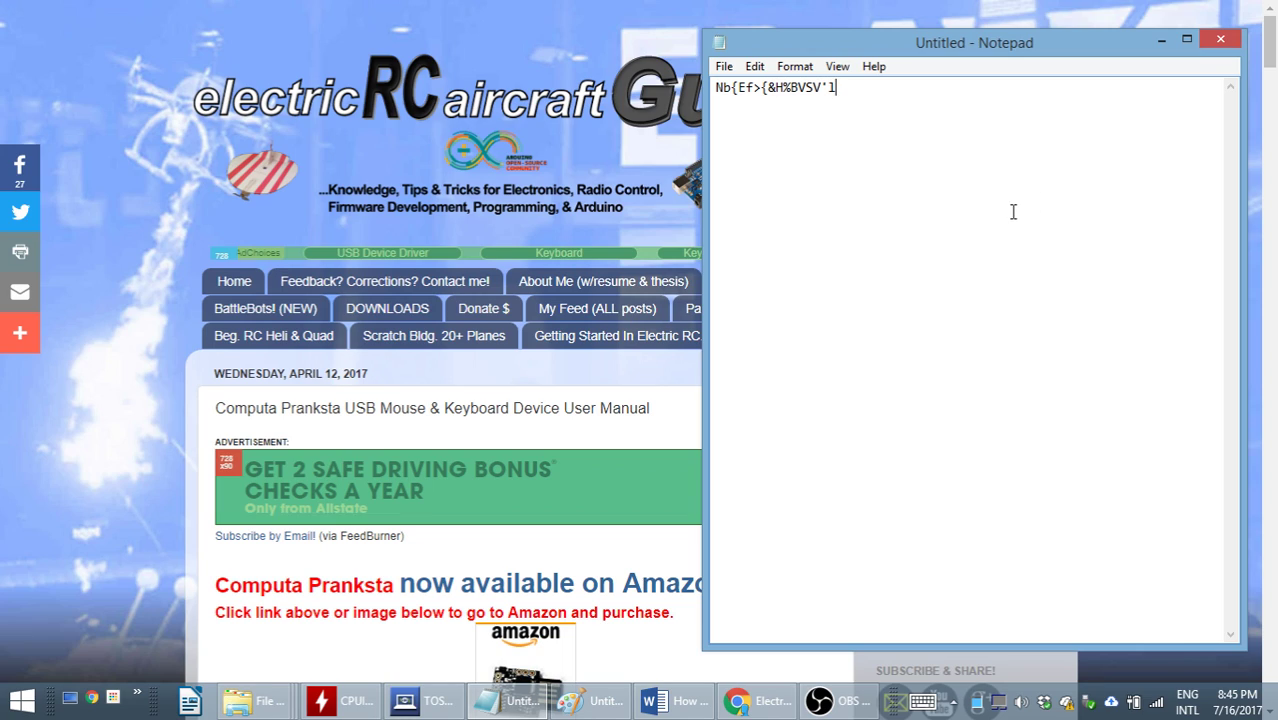
{"action": "type", "text": ",K\",Pa{"}
{"action": "type", "text": "@U>2AUGG=$^YD{"}
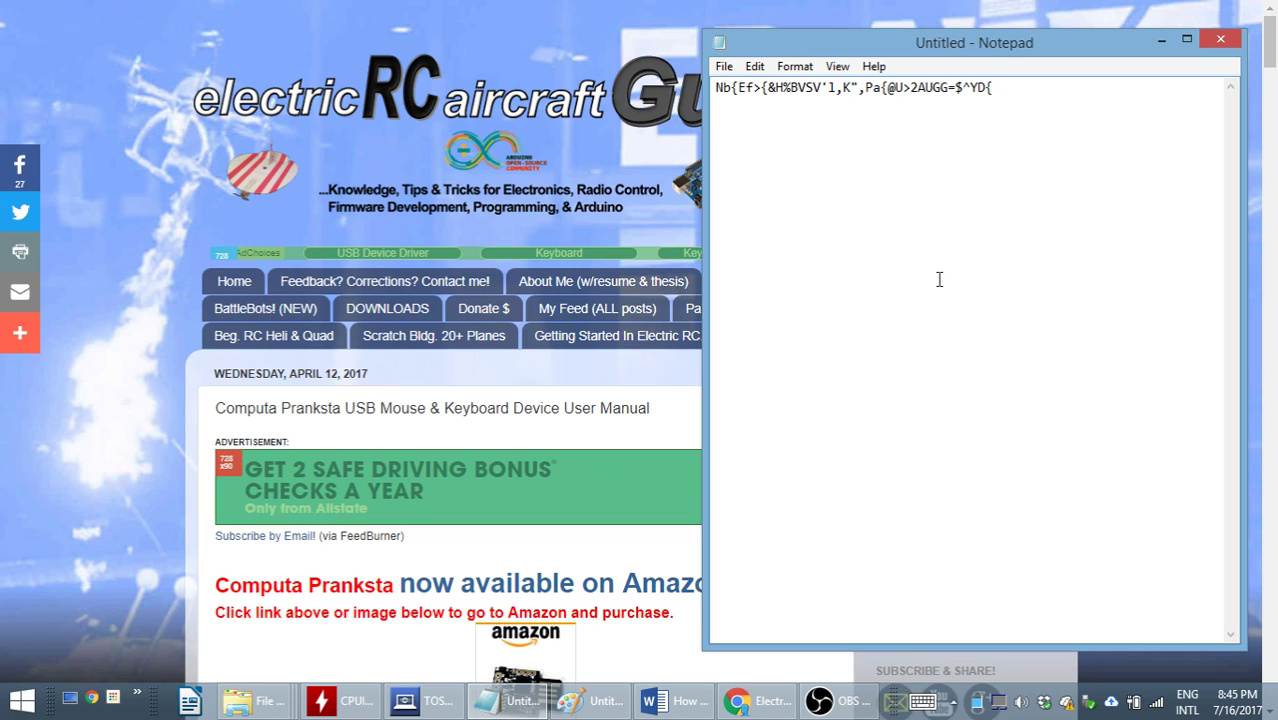
{"action": "type", "text": "g?U_[kL6ratT"}
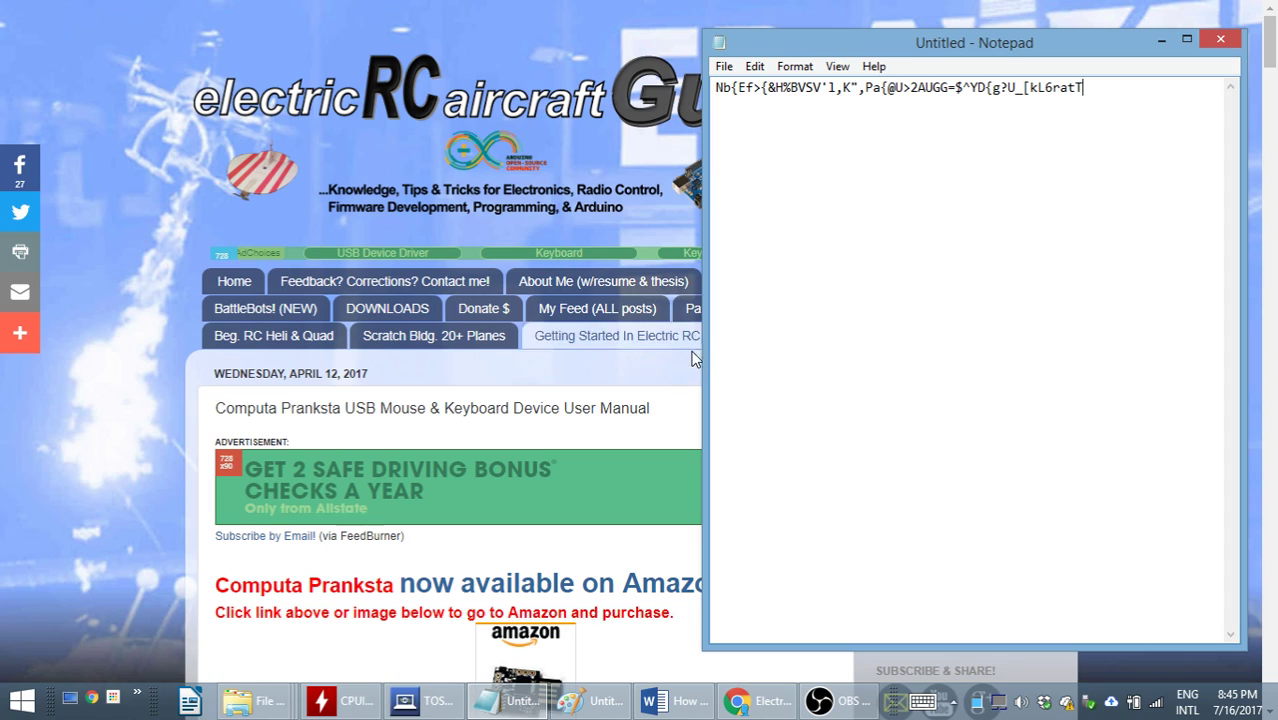
{"action": "type", "text": "B"}
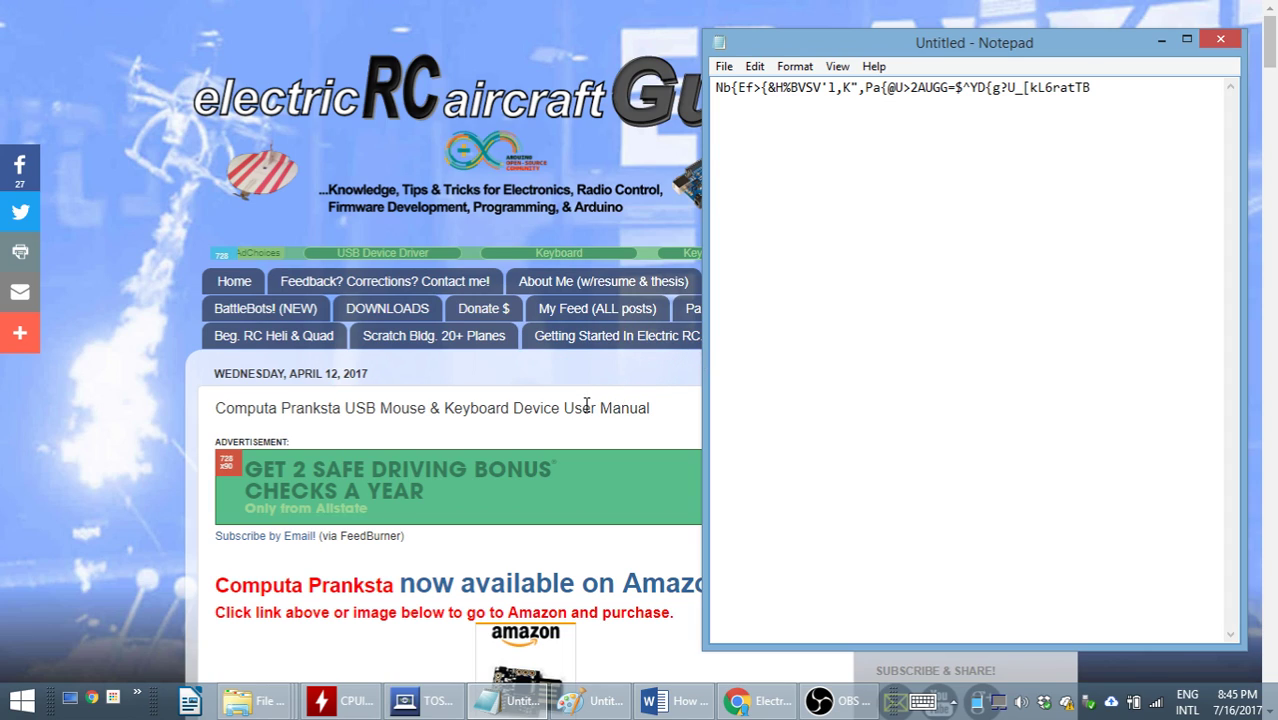
{"action": "type", "text": " >$DvRcv$"}
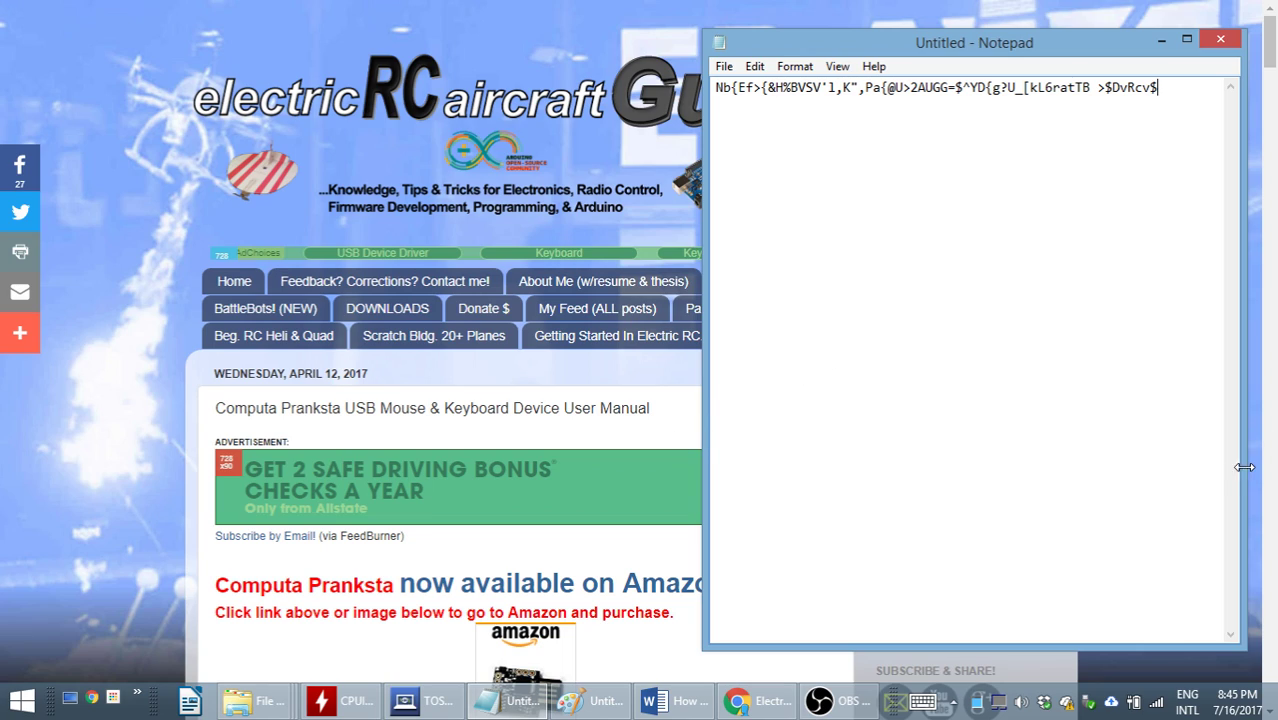
{"action": "type", "text": ".E.\"*iCd$+"}
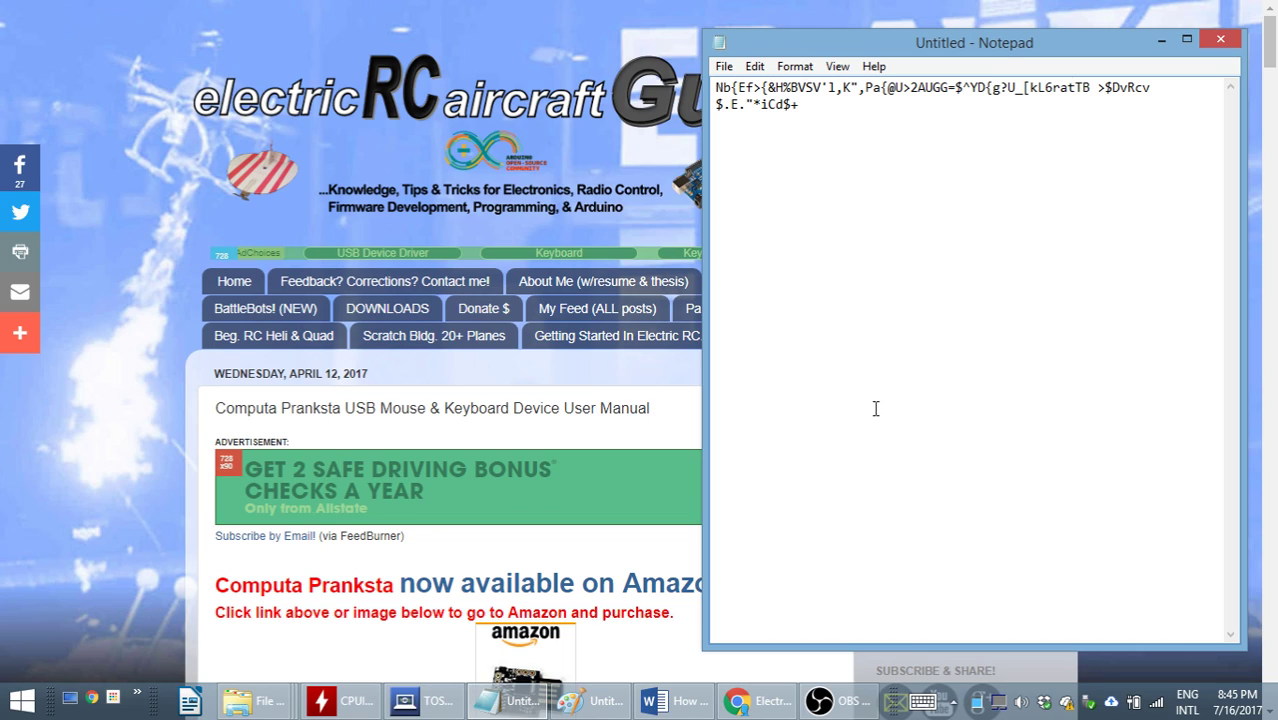
Let the device keep typing random characters like 'bIZX9bc' across the second line
{"action": "type", "text": "bIZX9bc"}
{"action": "type", "text": "2=DkKQGg"}
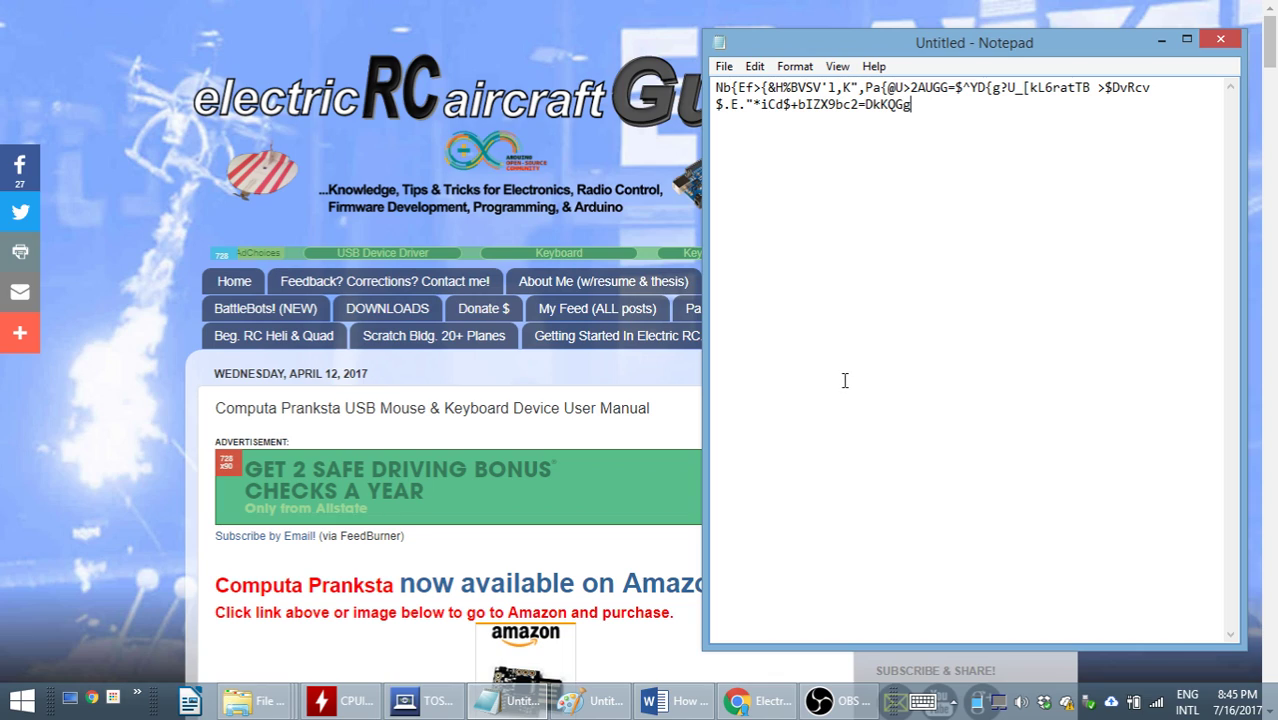
{"action": "type", "text": "#'!Sv"}
{"action": "type", "text": "uKK\\YQFY\"KSp*"}
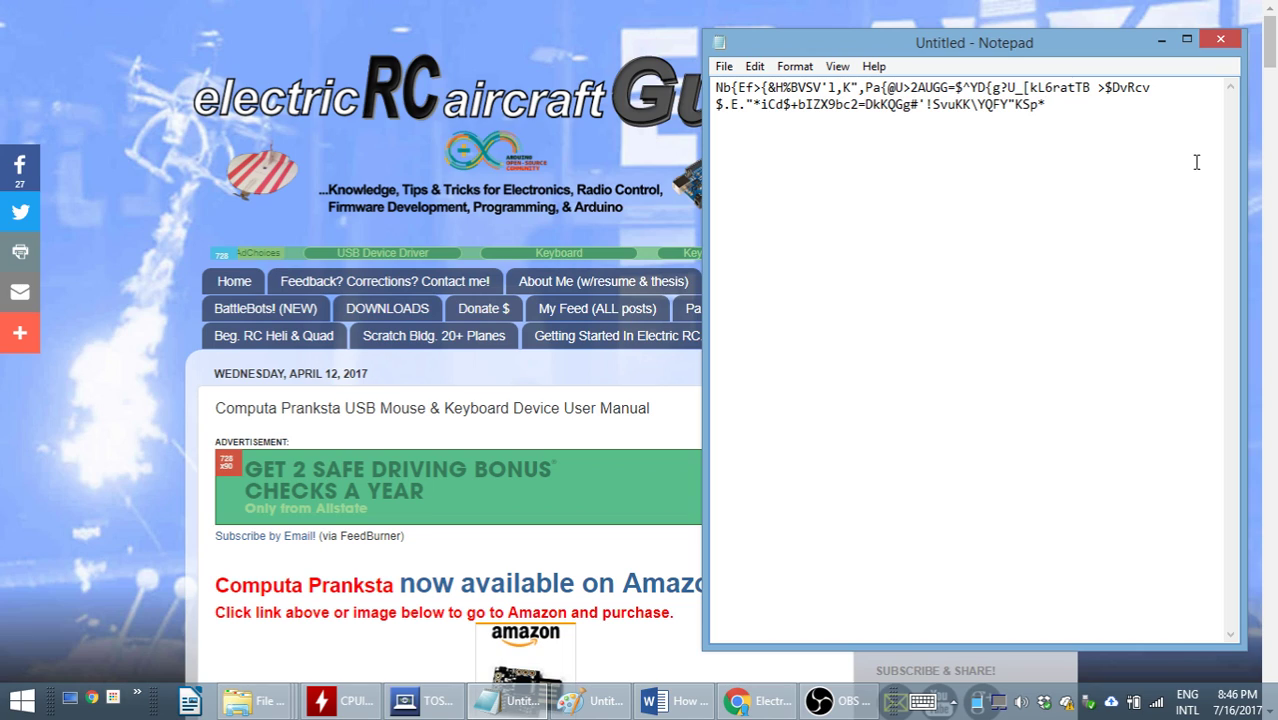
Switch briefly to the blog page and return to Notepad with Alt+Tab
{"action": "type", "text": "ôZJQO1E"}
{"action": "left_click", "coordinate": [147, 450]}
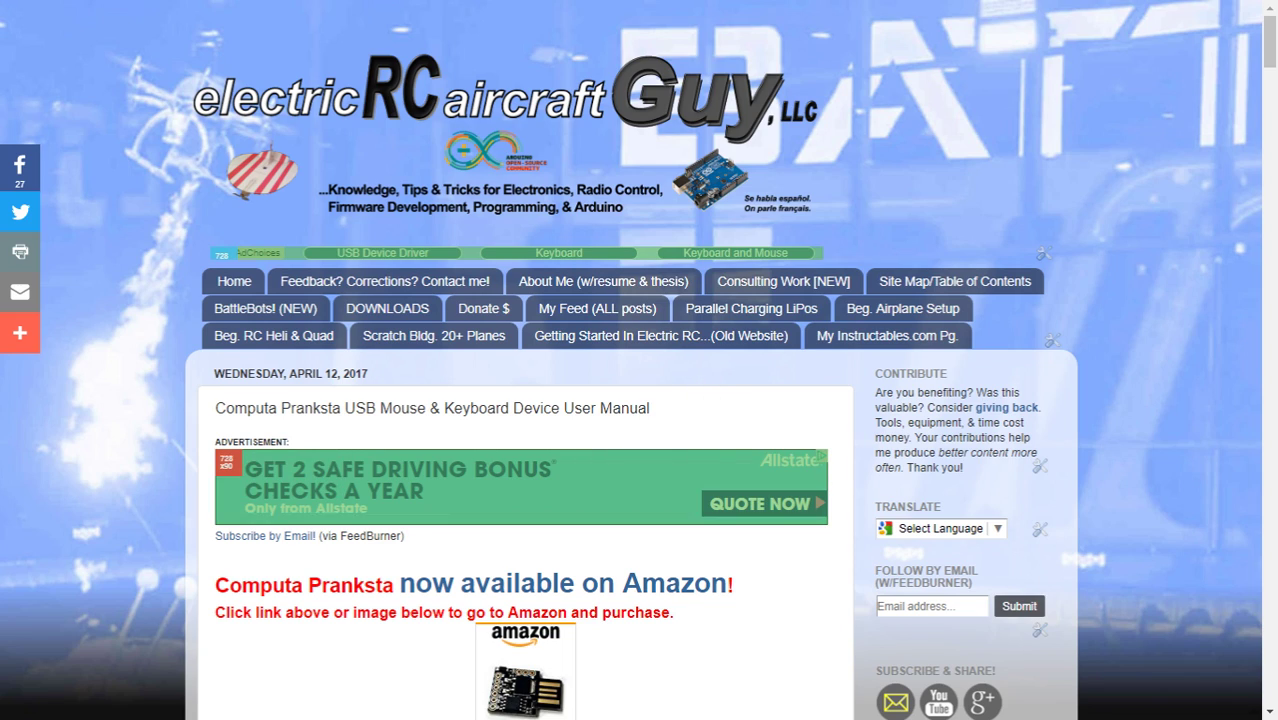
{"action": "key", "text": "alt+Tab"}
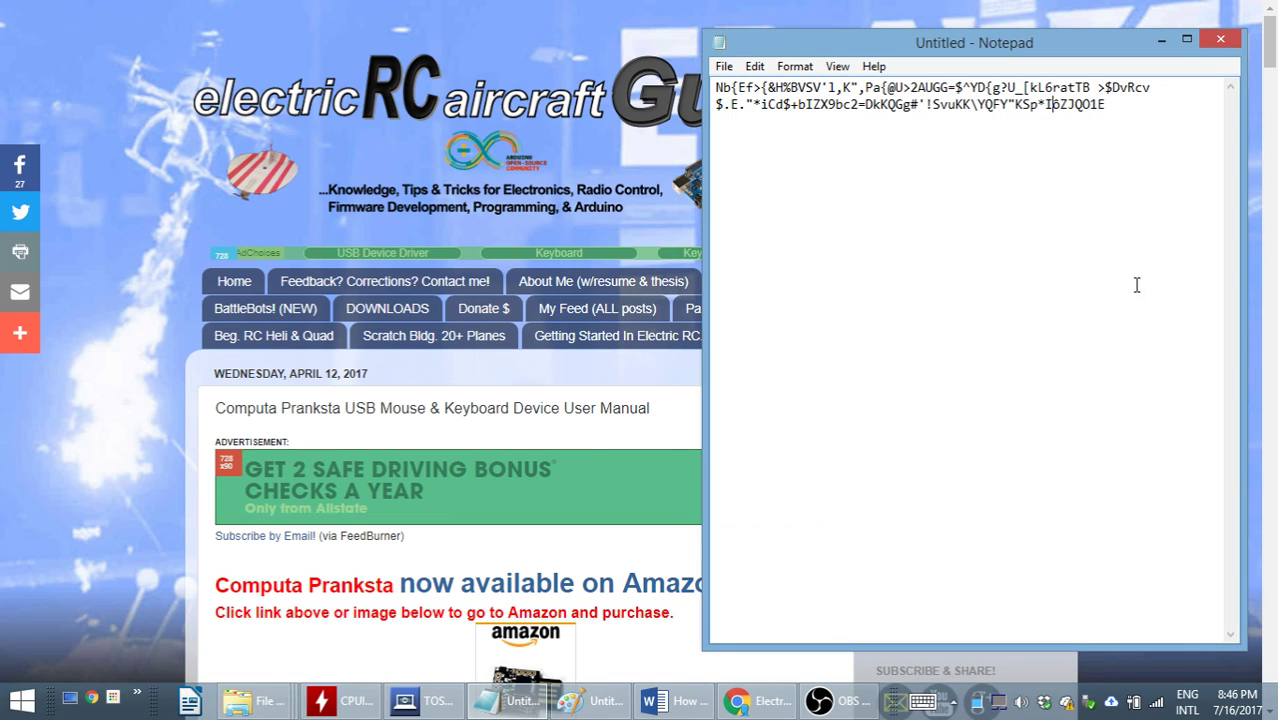
Let the device type onto a fourth line, repeating its opening 'Nb{E{&H%' sequence
{"action": "type", "text": "*snW^R6m1%rEE"}
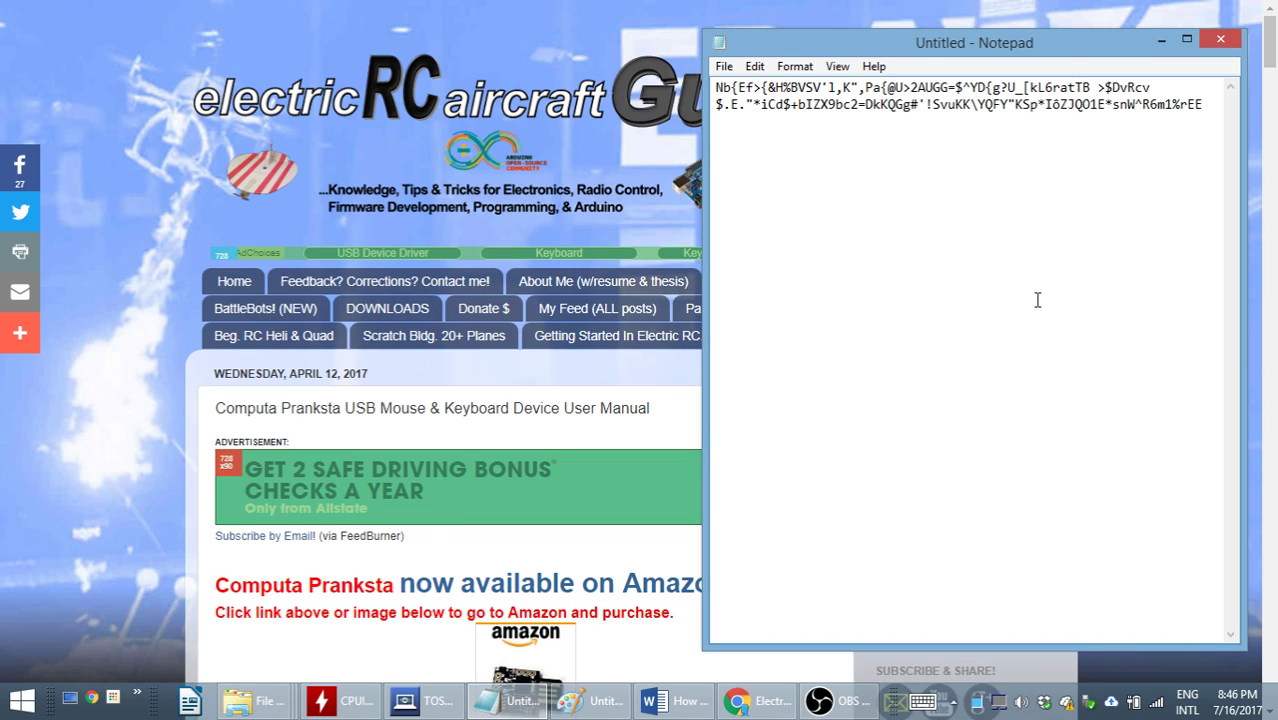
{"action": "type", "text": "*Eb|KYvNb{E"}
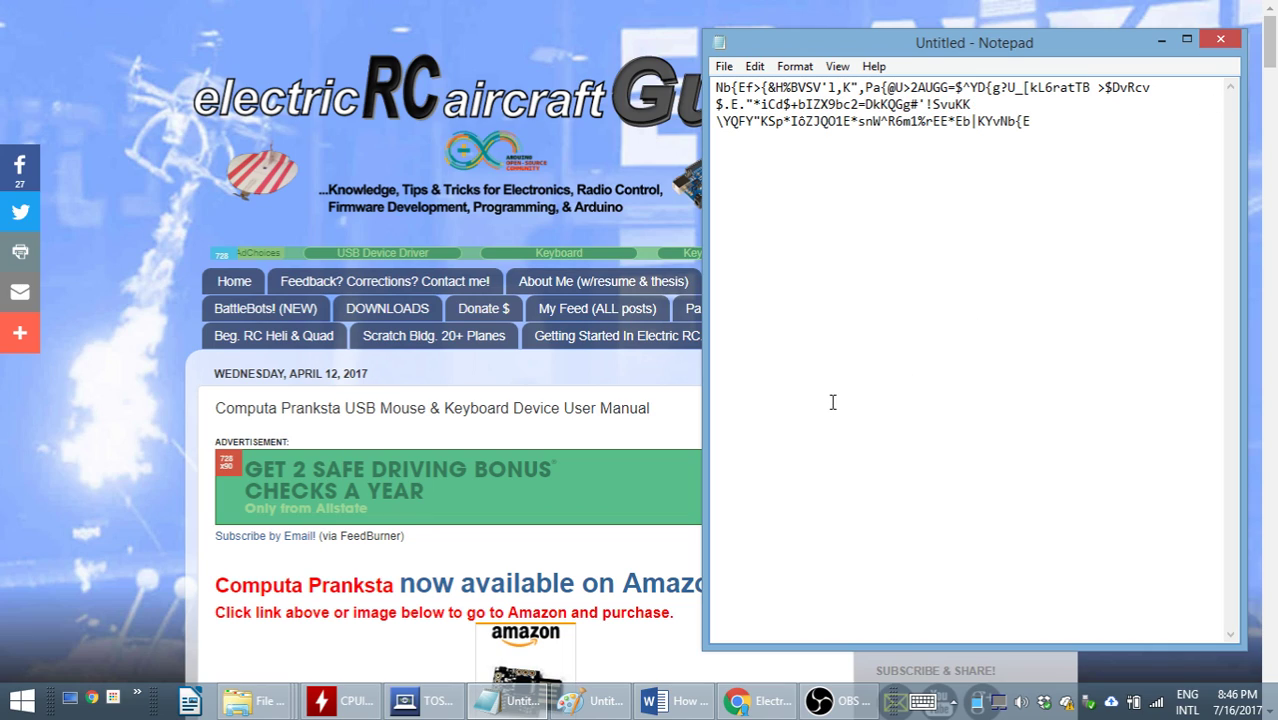
{"action": "type", "text": "{&H%"}
{"action": "type", "text": "BVSV'1"}
{"action": "type", "text": ",K\",Pa{"}
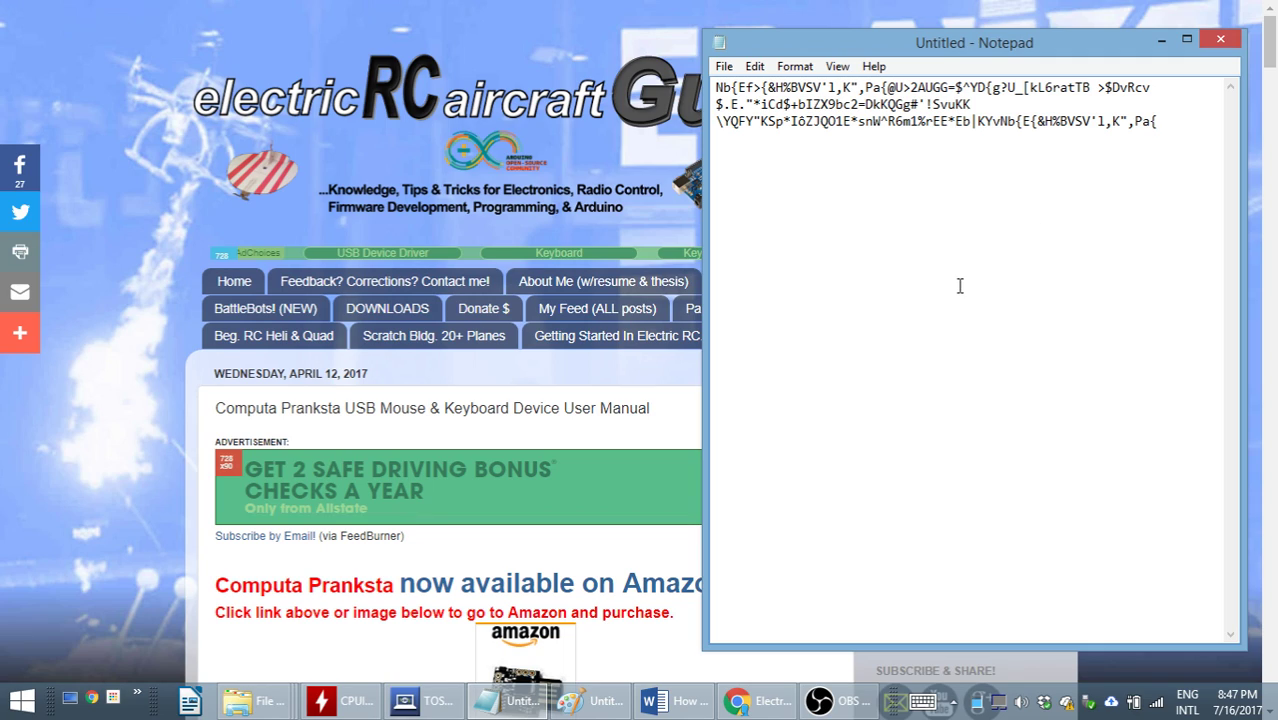
{"action": "type", "text": "@U>2AUGG=$^YD{"}
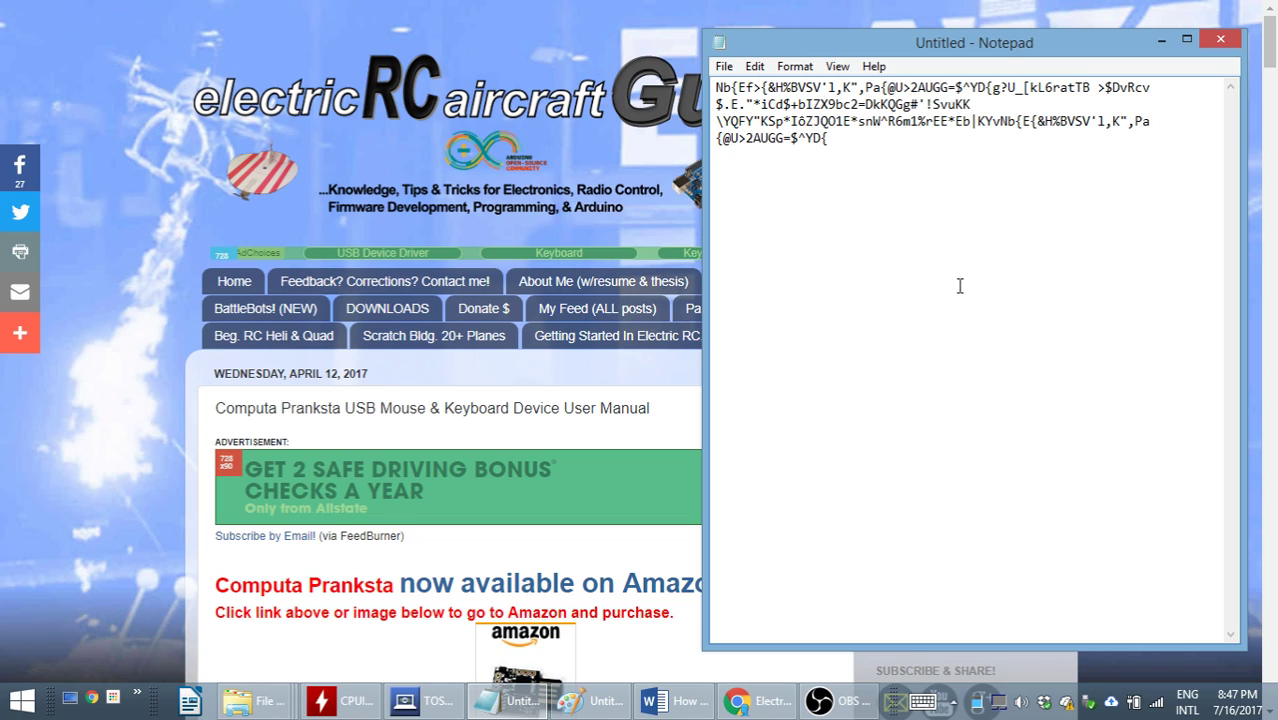
{"action": "type", "text": "g?U_[kL6ratT"}
Return to the blog manual and scroll down to the Mouse Move and Mouse Timing Modes lists
{"action": "type", "text": "B"}
{"action": "left_click", "coordinate": [173, 402]}
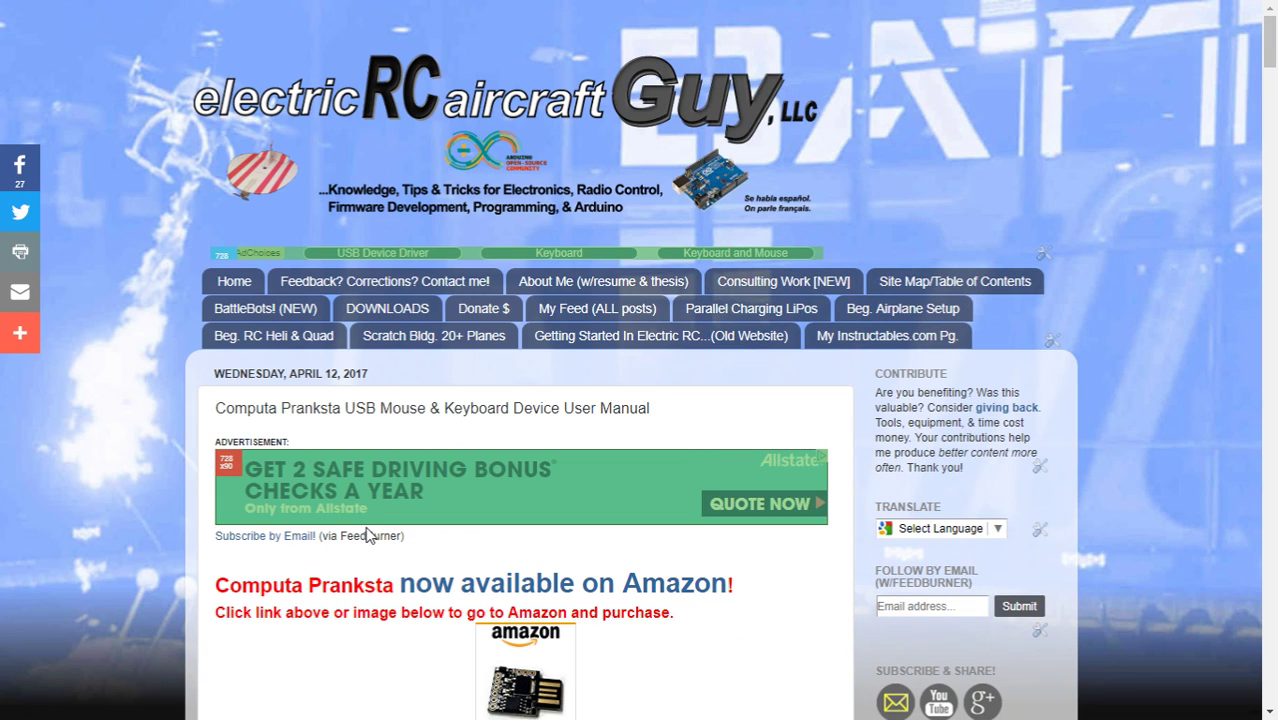
{"action": "scroll", "coordinate": [410, 520], "scroll_direction": "down", "scroll_amount": 10}
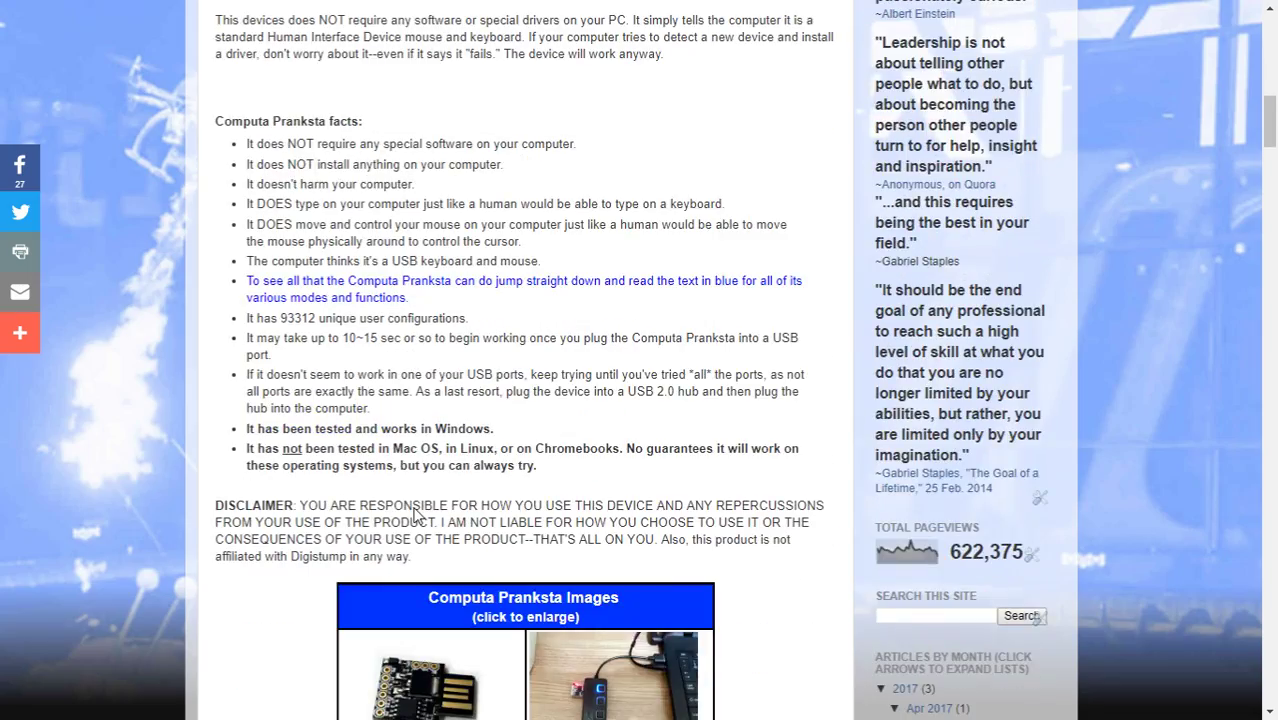
{"action": "scroll", "coordinate": [415, 510], "scroll_direction": "down", "scroll_amount": 8}
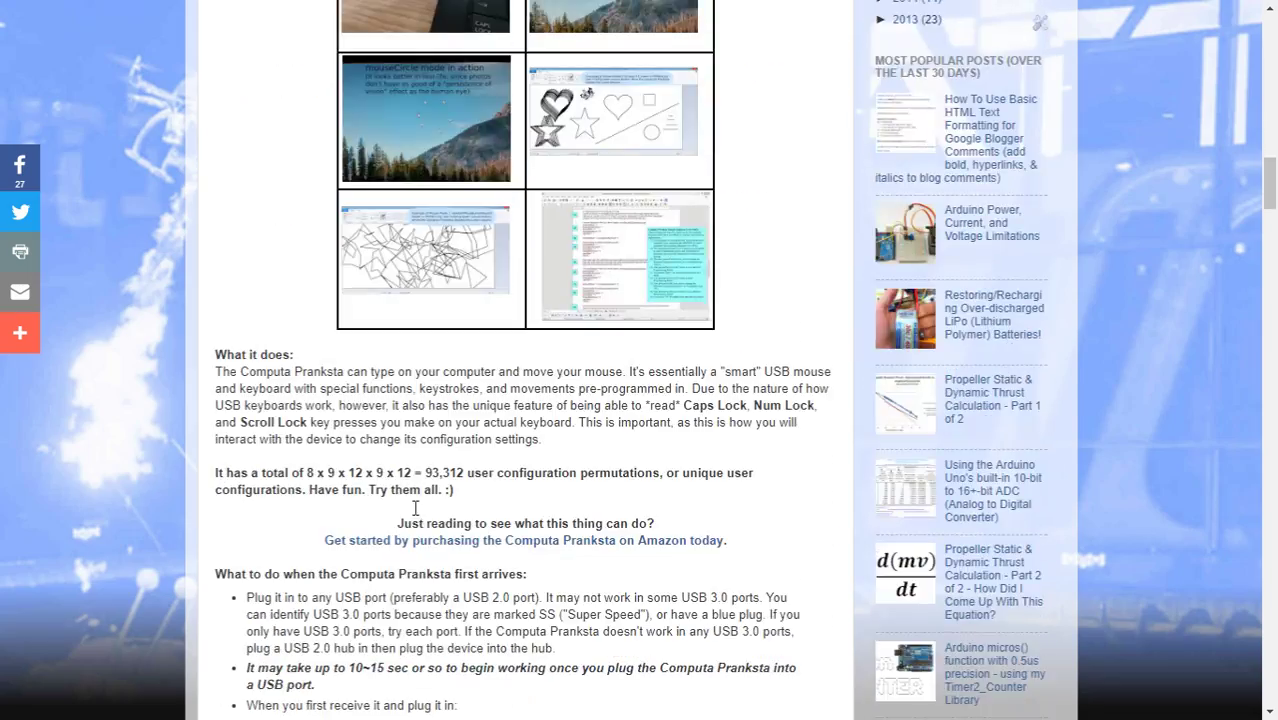
{"action": "scroll", "coordinate": [415, 510], "scroll_direction": "down", "scroll_amount": 14}
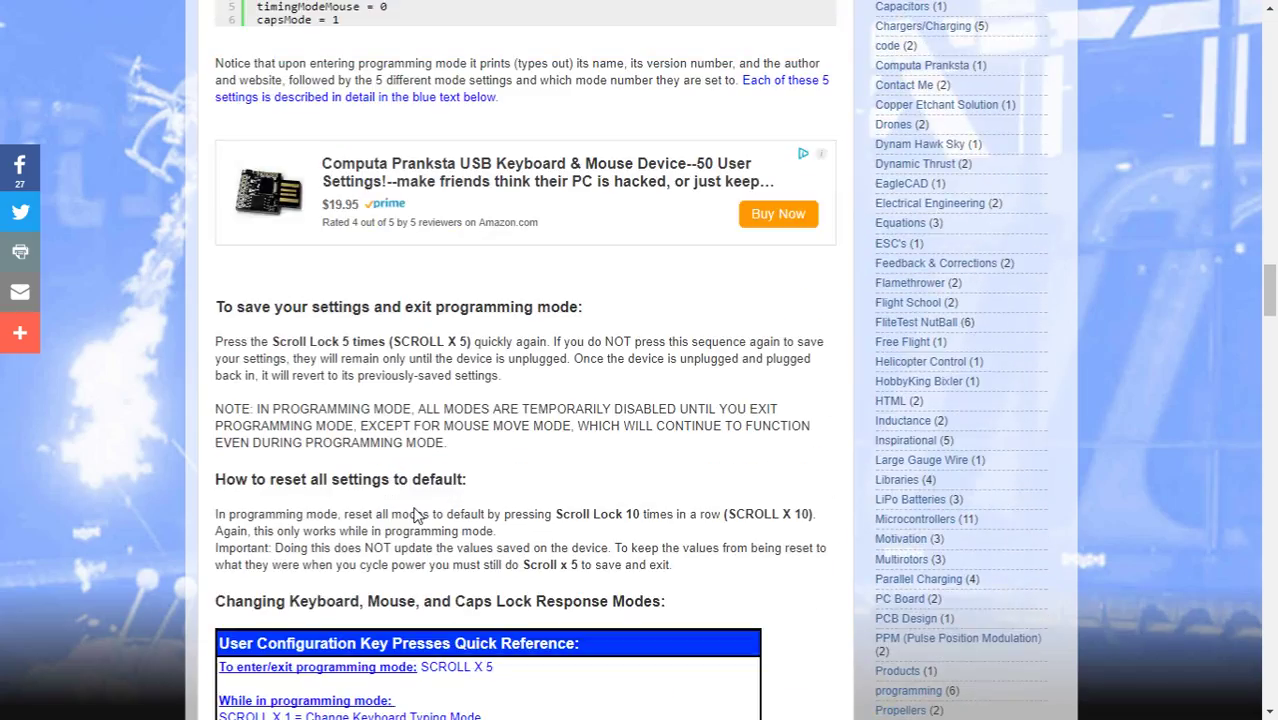
{"action": "scroll", "coordinate": [417, 515], "scroll_direction": "down", "scroll_amount": 12}
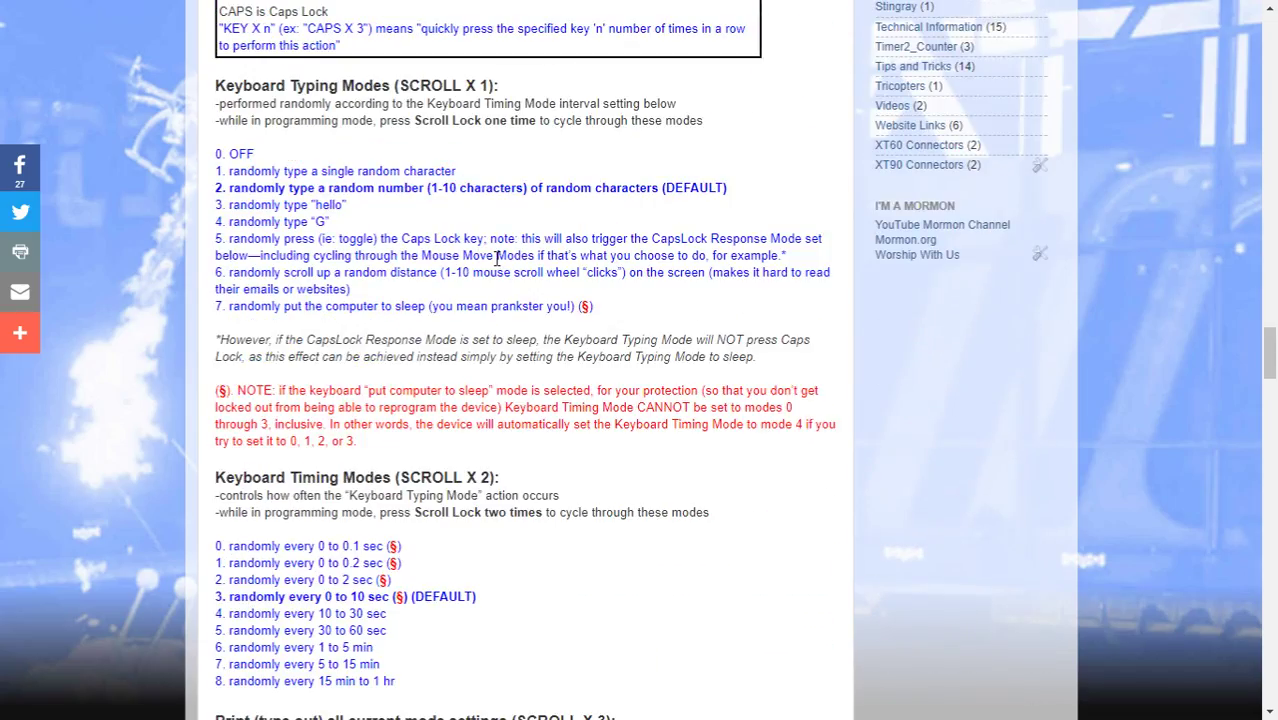
{"action": "scroll", "coordinate": [497, 260], "scroll_direction": "up", "scroll_amount": 3}
{"action": "scroll", "coordinate": [550, 243], "scroll_direction": "up", "scroll_amount": 1}
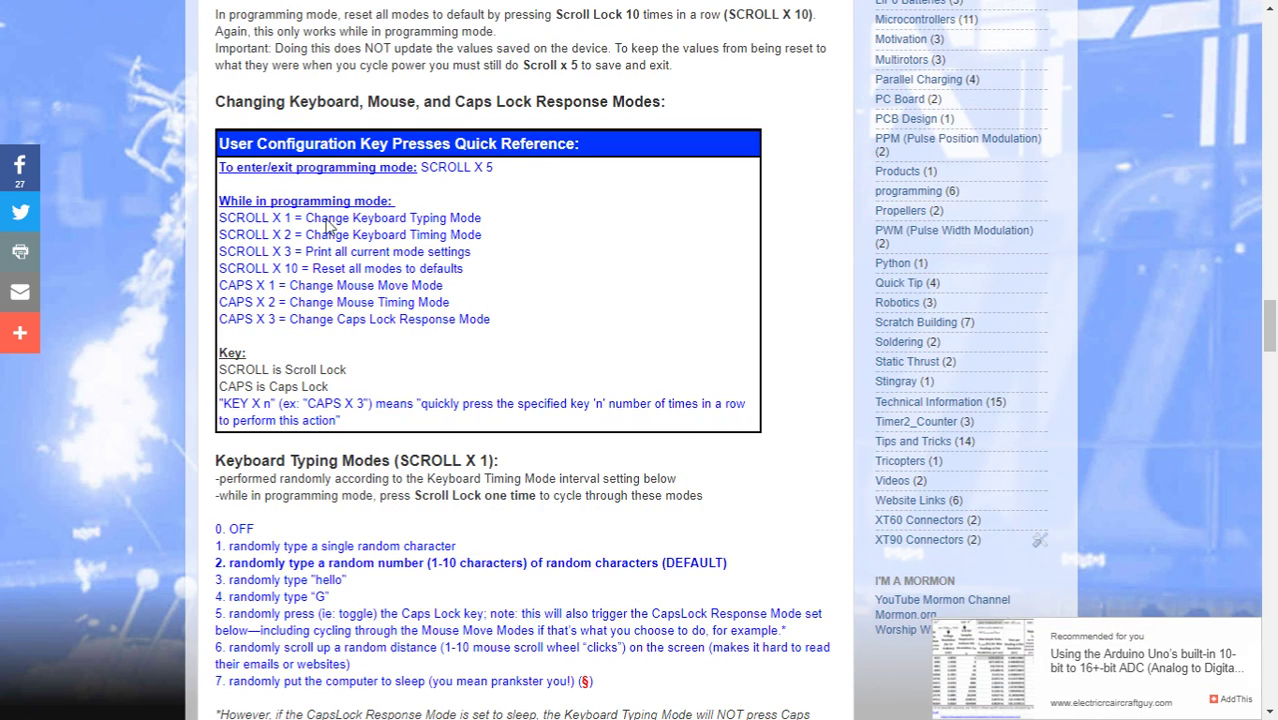
{"action": "scroll", "coordinate": [423, 394], "scroll_direction": "down", "scroll_amount": 2}
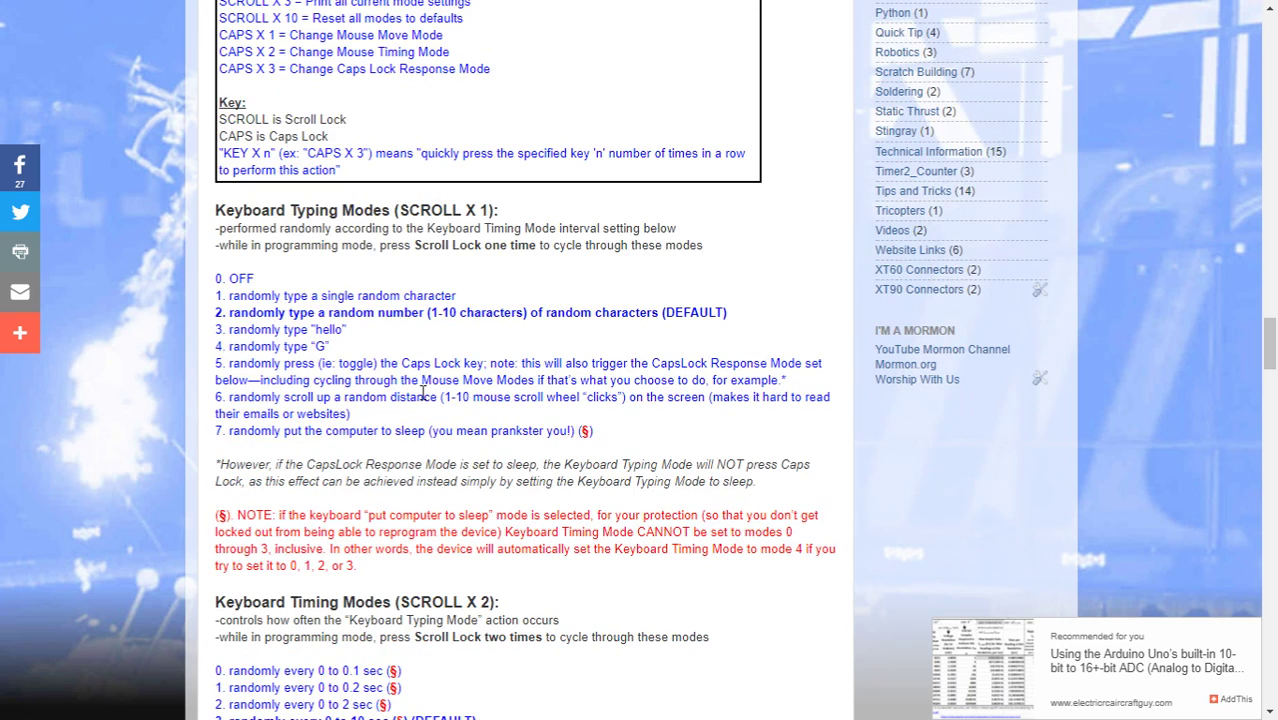
{"action": "scroll", "coordinate": [423, 394], "scroll_direction": "down", "scroll_amount": 1}
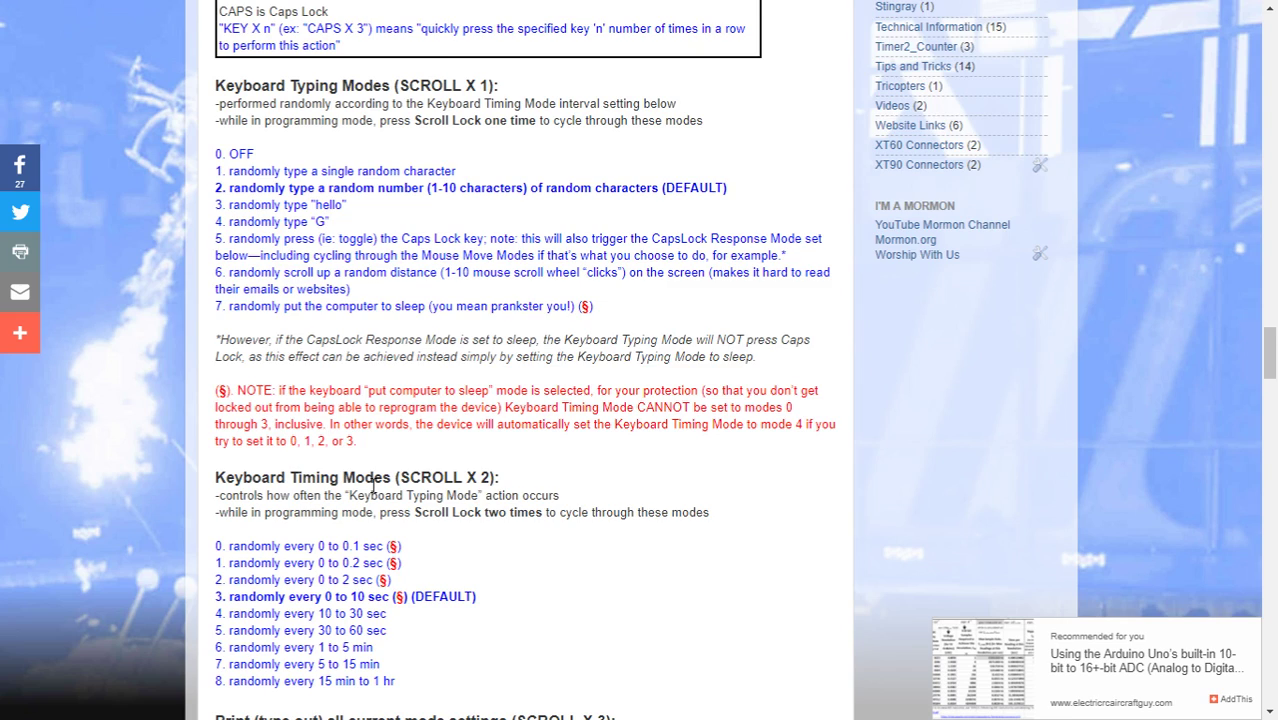
{"action": "scroll", "coordinate": [373, 487], "scroll_direction": "down", "scroll_amount": 1}
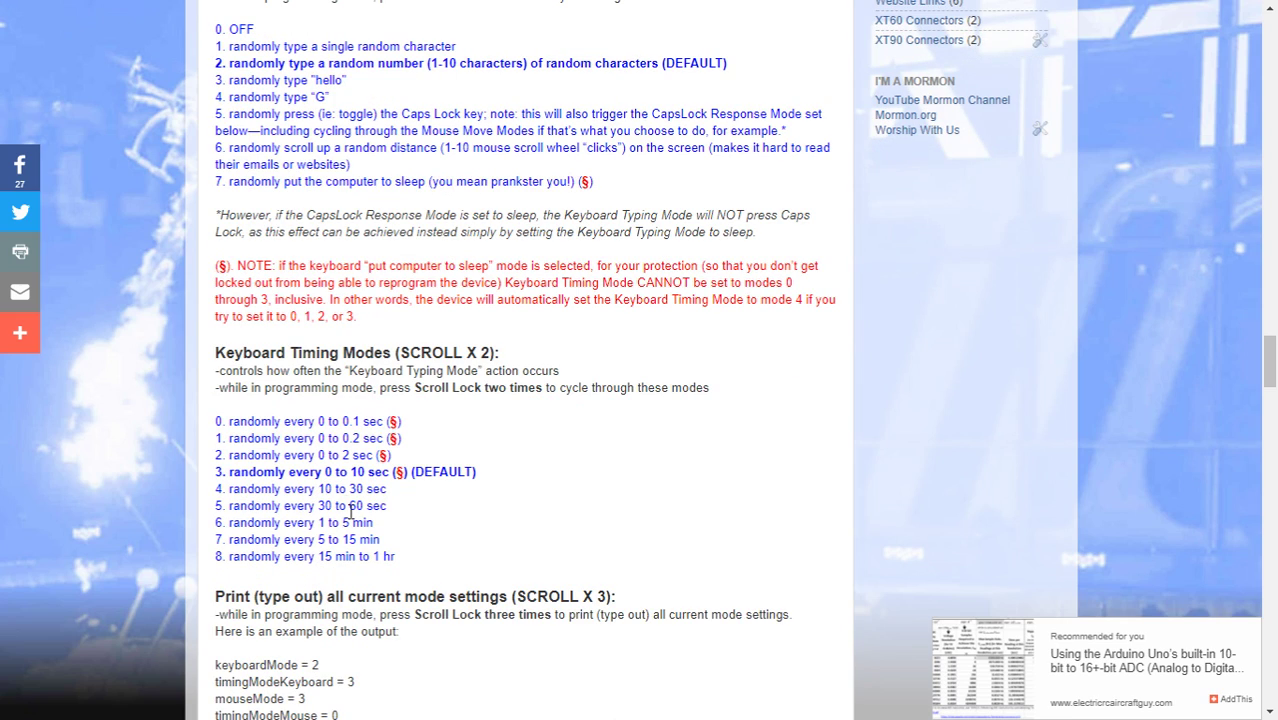
{"action": "scroll", "coordinate": [354, 512], "scroll_direction": "down", "scroll_amount": 6}
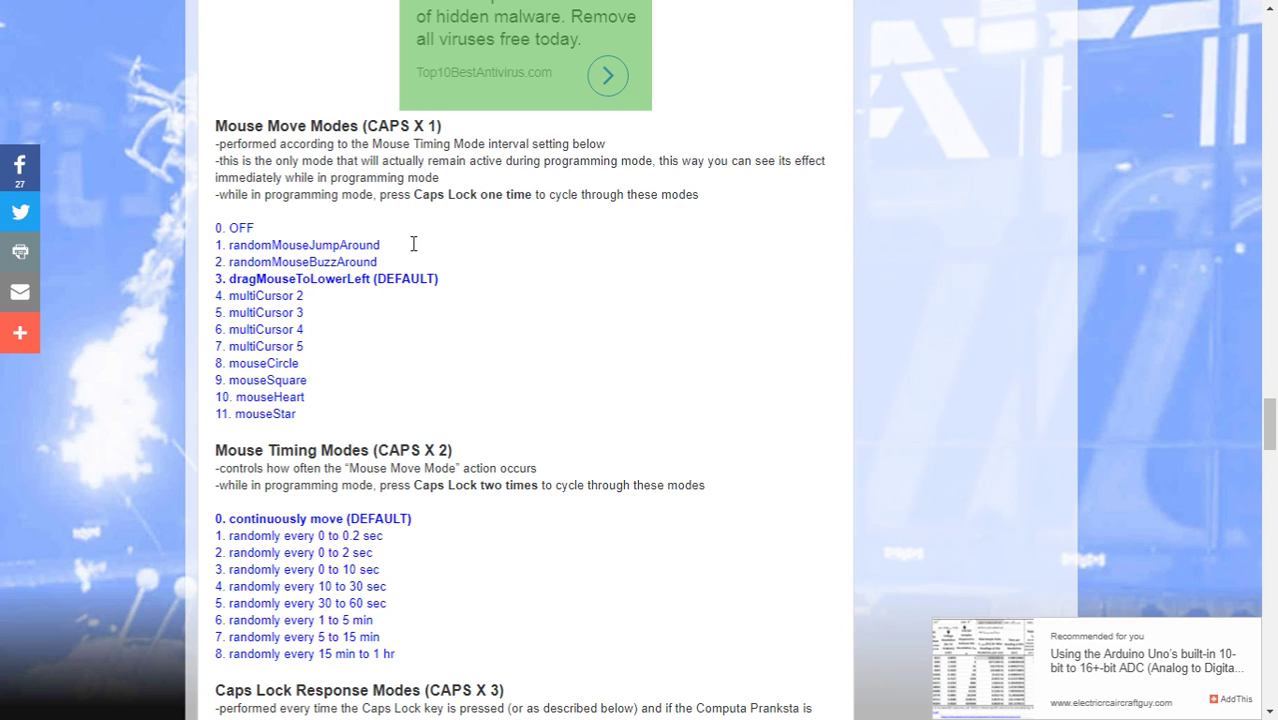
Highlight the OFF and randomMouseJumpAround mode lines, then clear the highlight
{"action": "left_click_drag", "start_coordinate": [503, 259], "coordinate": [311, 162]}
{"action": "left_click", "coordinate": [505, 295]}
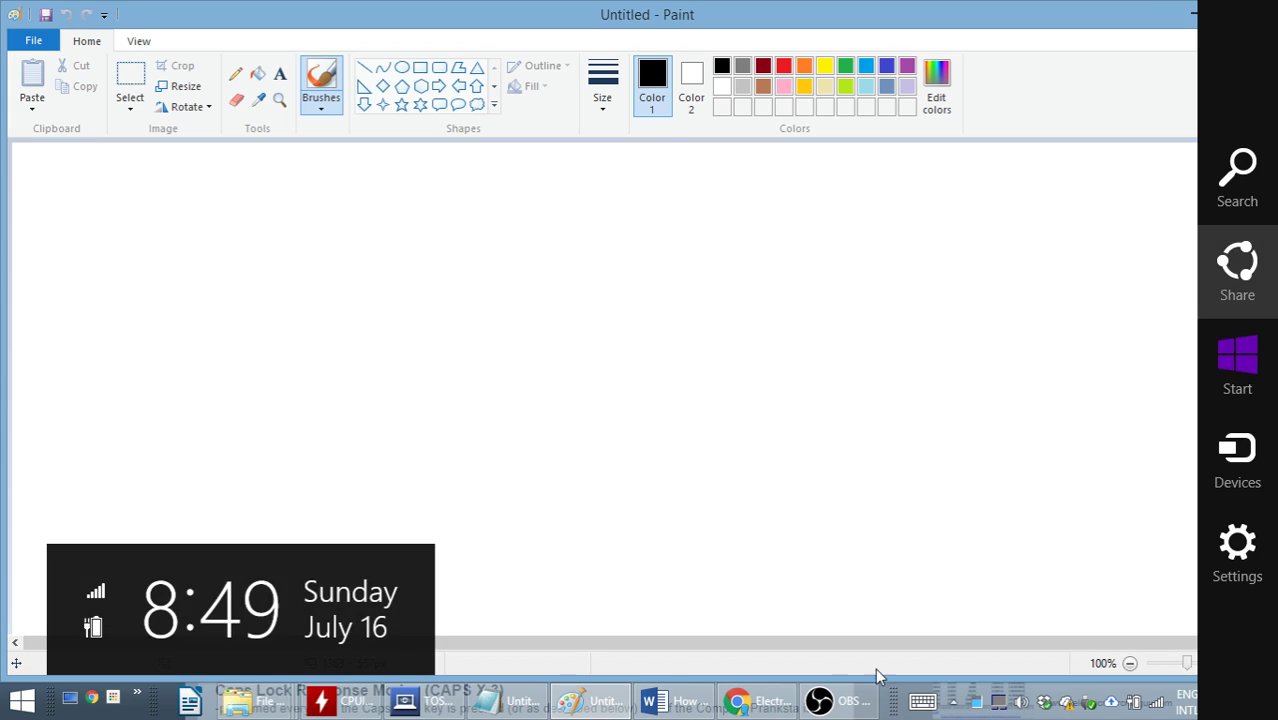
Draw a black freehand squiggle at the upper right, with a long line and short line below
{"action": "mouse_move", "coordinate": [1272, 64]}
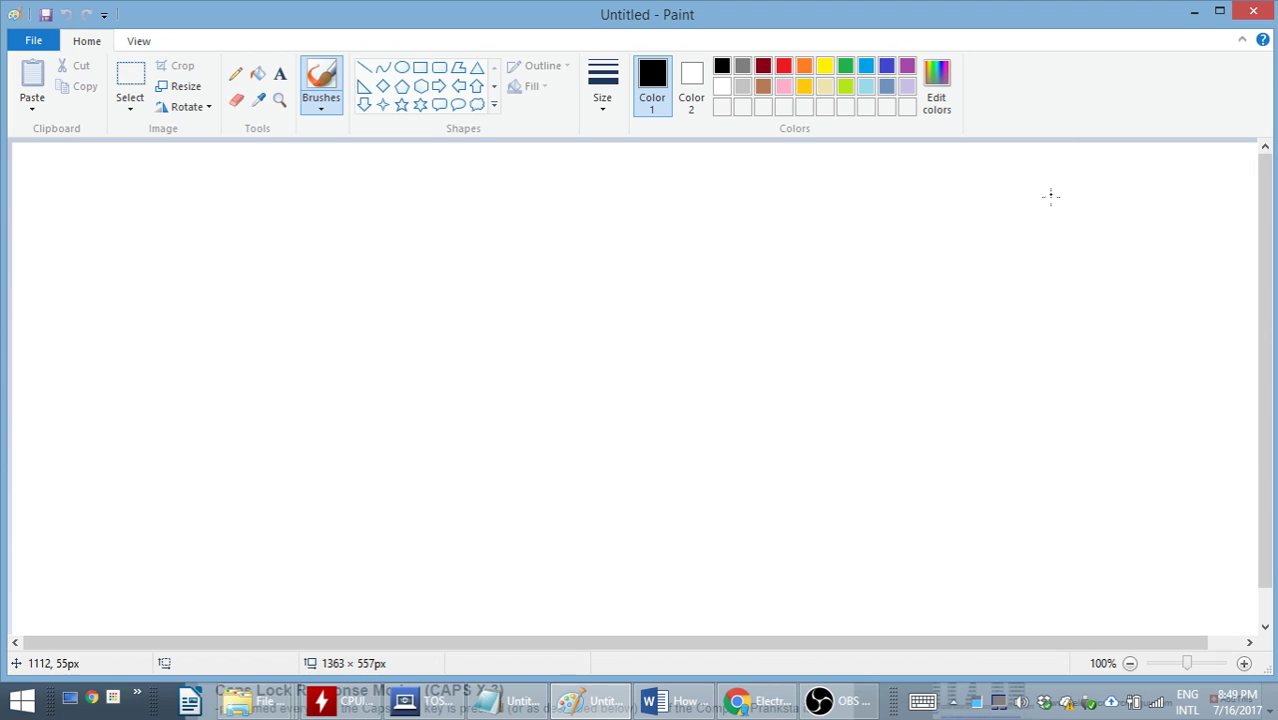
{"action": "mouse_move", "coordinate": [1032, 270]}
{"action": "left_mouse_down"}
{"action": "mouse_move", "coordinate": [1016, 320]}
{"action": "mouse_move", "coordinate": [973, 315]}
{"action": "mouse_move", "coordinate": [1000, 296]}
{"action": "left_mouse_up"}
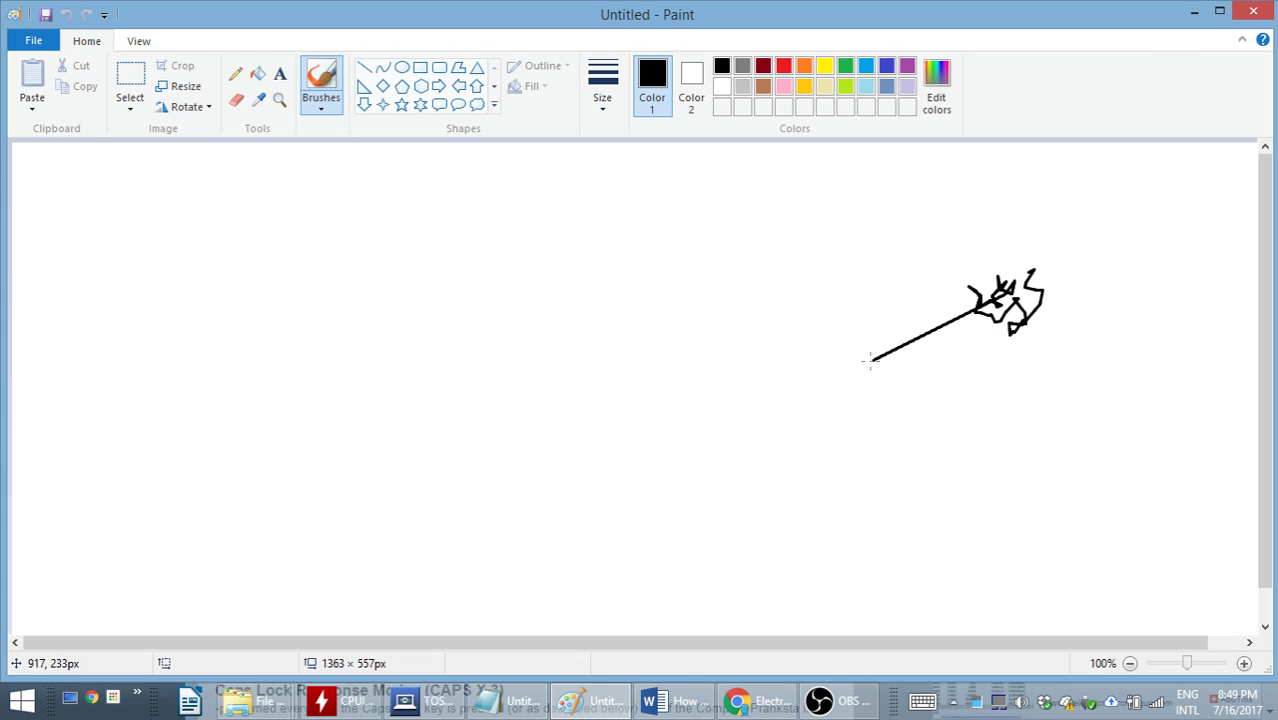
{"action": "mouse_move", "coordinate": [842, 376]}
{"action": "left_mouse_down"}
{"action": "mouse_move", "coordinate": [657, 467]}
{"action": "mouse_move", "coordinate": [815, 473]}
{"action": "left_mouse_up"}
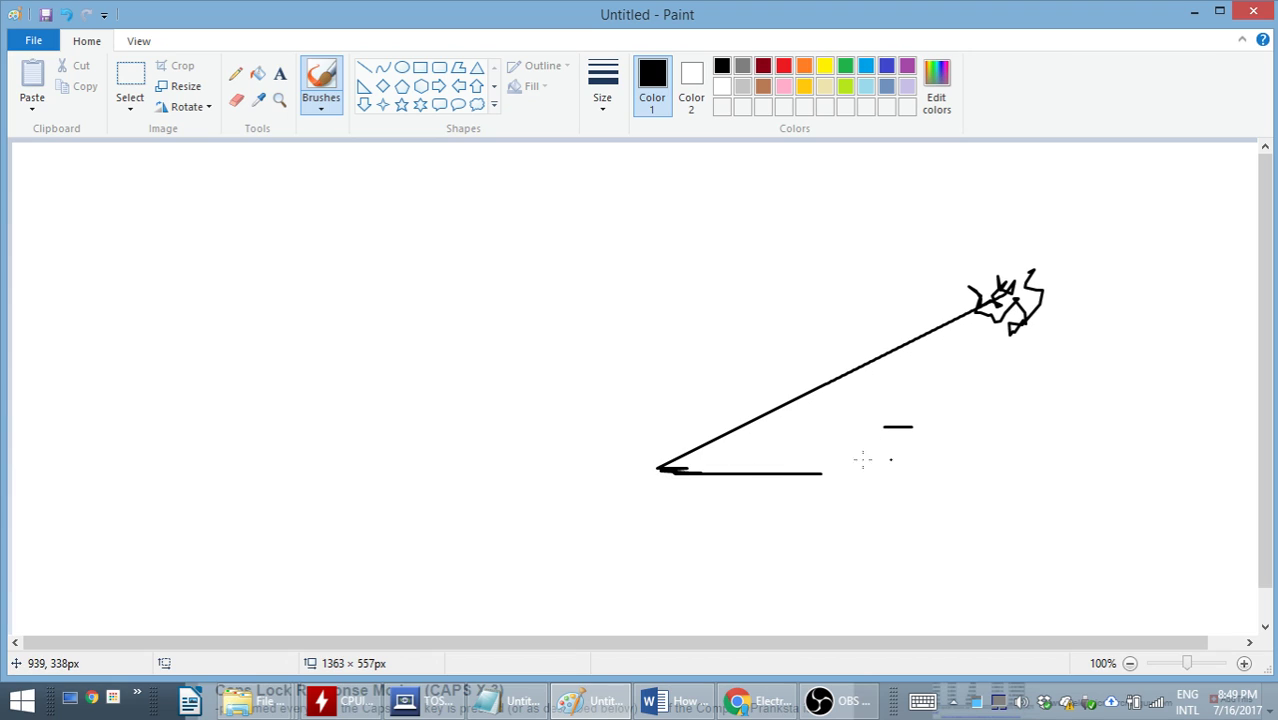
{"action": "mouse_move", "coordinate": [891, 459]}
{"action": "left_mouse_down"}
{"action": "mouse_move", "coordinate": [944, 481]}
{"action": "mouse_move", "coordinate": [820, 510]}
{"action": "left_mouse_up"}
Draw chained circles, two squares, a large heart, a star and zigzag lines across the canvas
{"action": "mouse_move", "coordinate": [509, 374]}
{"action": "left_mouse_down"}
{"action": "mouse_move", "coordinate": [505, 420]}
{"action": "mouse_move", "coordinate": [410, 436]}
{"action": "mouse_move", "coordinate": [174, 414]}
{"action": "mouse_move", "coordinate": [365, 382]}
{"action": "left_mouse_up"}
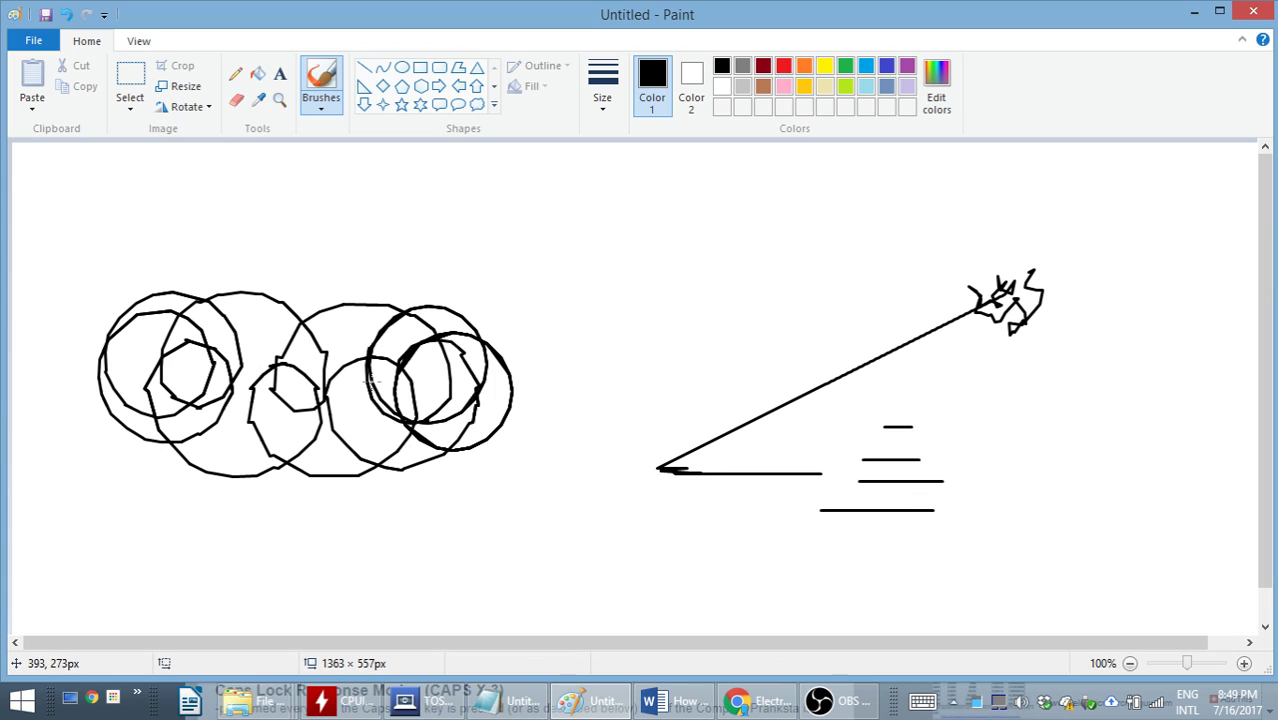
{"action": "left_click_drag", "start_coordinate": [621, 354], "coordinate": [706, 439]}
{"action": "mouse_move", "coordinate": [621, 370]}
{"action": "left_mouse_down"}
{"action": "mouse_move", "coordinate": [683, 302]}
{"action": "mouse_move", "coordinate": [769, 302]}
{"action": "left_mouse_up"}
{"action": "mouse_move", "coordinate": [676, 405]}
{"action": "left_mouse_down"}
{"action": "mouse_move", "coordinate": [579, 377]}
{"action": "mouse_move", "coordinate": [697, 509]}
{"action": "mouse_move", "coordinate": [613, 560]}
{"action": "mouse_move", "coordinate": [490, 400]}
{"action": "mouse_move", "coordinate": [503, 442]}
{"action": "left_mouse_up"}
{"action": "mouse_move", "coordinate": [955, 205]}
{"action": "left_mouse_down"}
{"action": "mouse_move", "coordinate": [879, 203]}
{"action": "mouse_move", "coordinate": [922, 251]}
{"action": "left_mouse_up"}
{"action": "mouse_move", "coordinate": [12, 235]}
{"action": "left_mouse_down"}
{"action": "mouse_move", "coordinate": [556, 172]}
{"action": "mouse_move", "coordinate": [932, 567]}
{"action": "mouse_move", "coordinate": [850, 593]}
{"action": "mouse_move", "coordinate": [1005, 548]}
{"action": "mouse_move", "coordinate": [1018, 556]}
{"action": "left_mouse_up"}
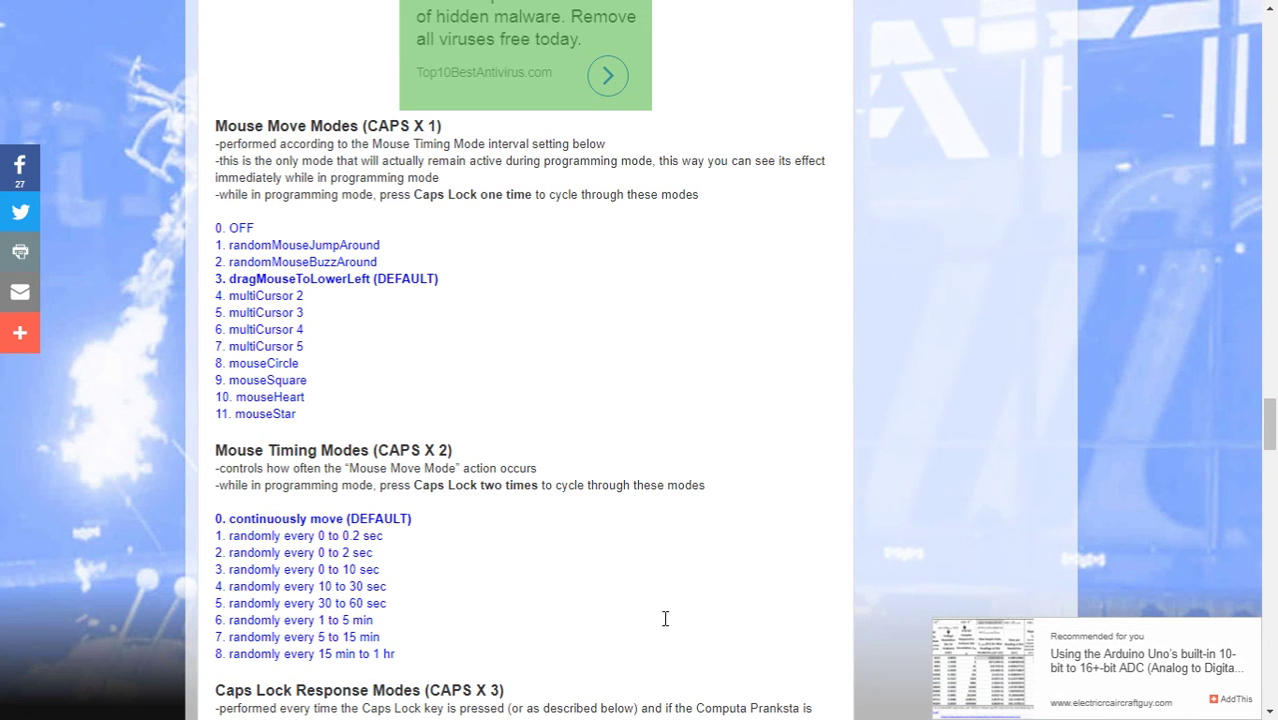
Scroll the manual up to the User Configuration Key Presses Quick Reference and reset instructions
{"action": "scroll", "coordinate": [522, 380], "scroll_direction": "up", "scroll_amount": 9}
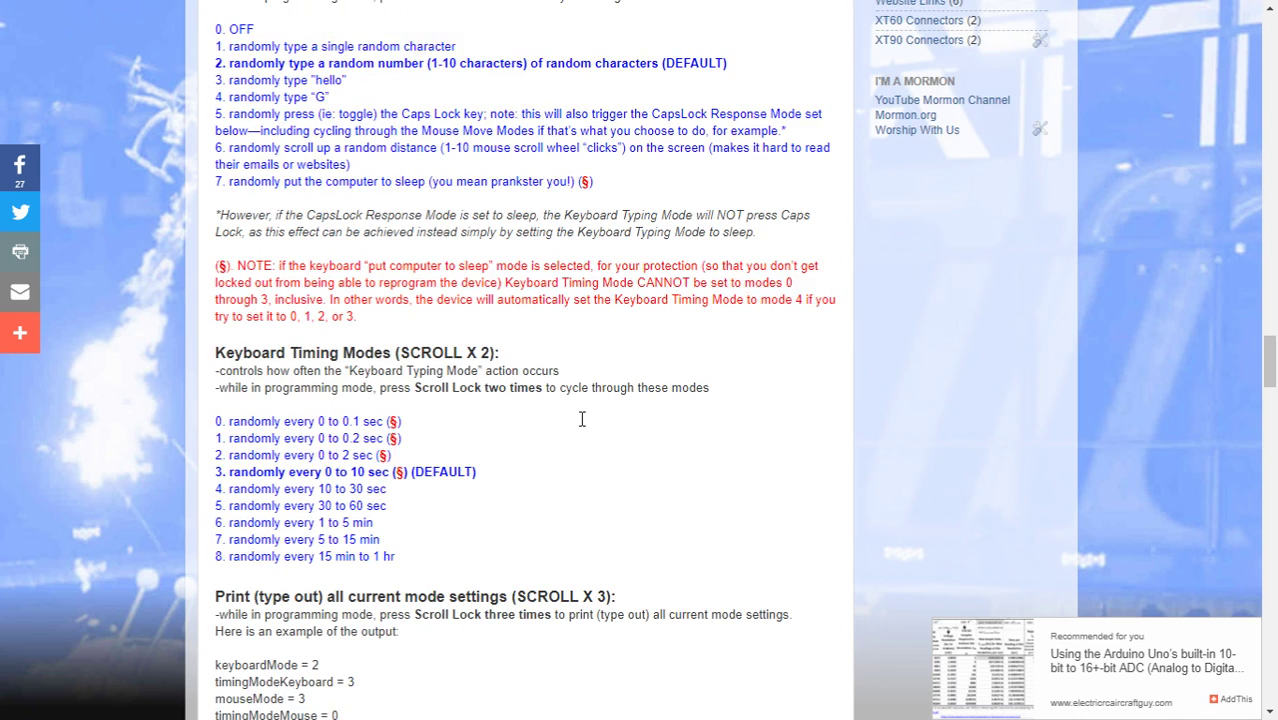
{"action": "scroll", "coordinate": [582, 419], "scroll_direction": "up", "scroll_amount": 3}
{"action": "scroll", "coordinate": [655, 460], "scroll_direction": "up", "scroll_amount": 2}
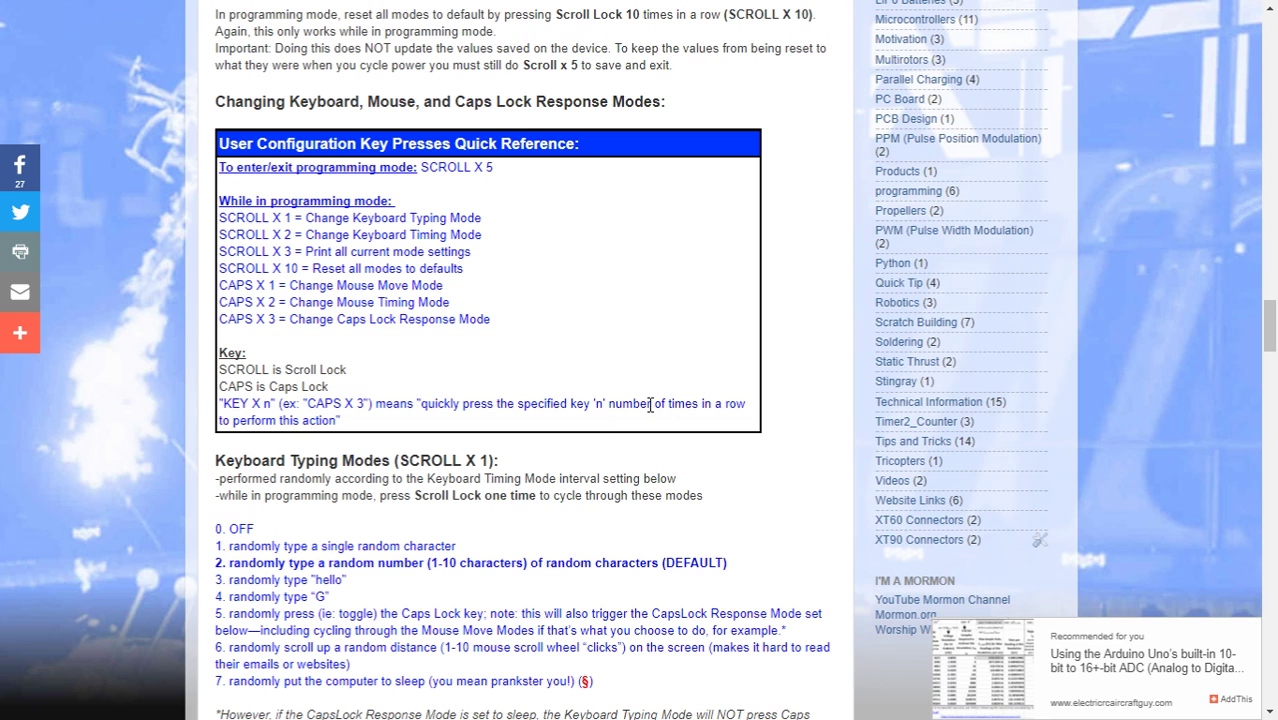
{"action": "scroll", "coordinate": [665, 498], "scroll_direction": "up", "scroll_amount": 3}
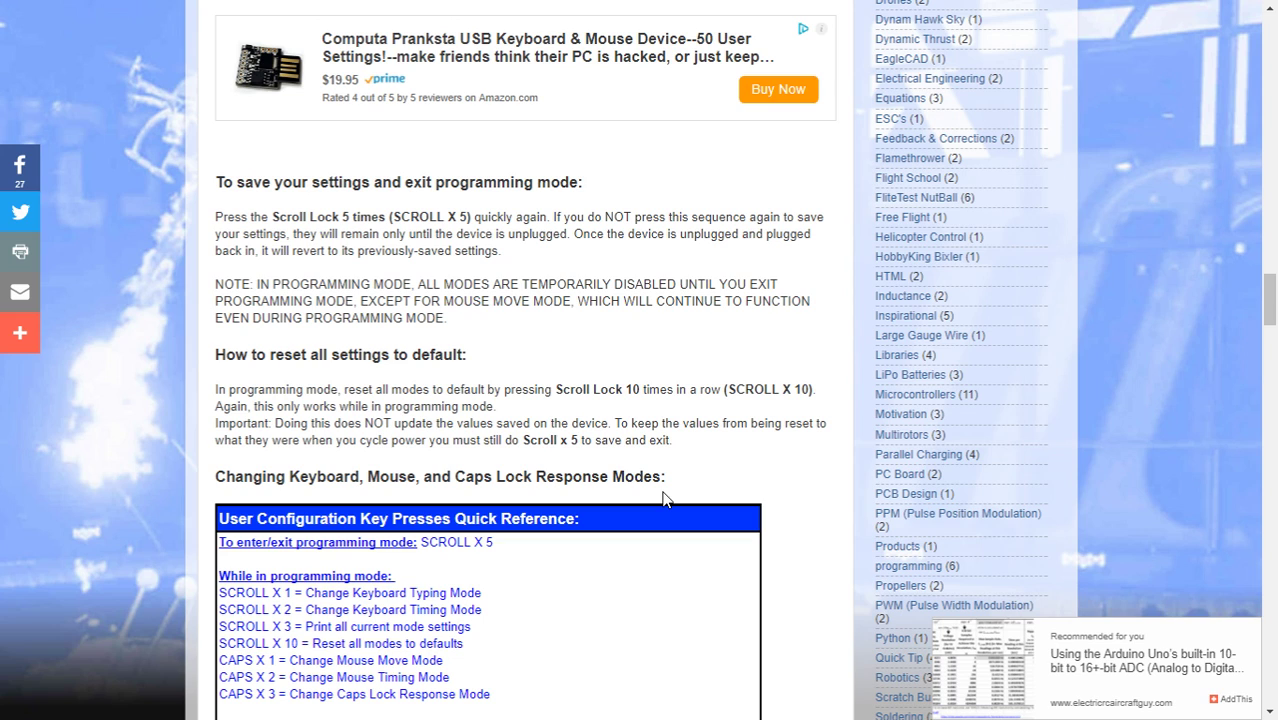
{"action": "scroll", "coordinate": [665, 498], "scroll_direction": "down", "scroll_amount": 5}
{"action": "scroll", "coordinate": [665, 498], "scroll_direction": "up", "scroll_amount": 2}
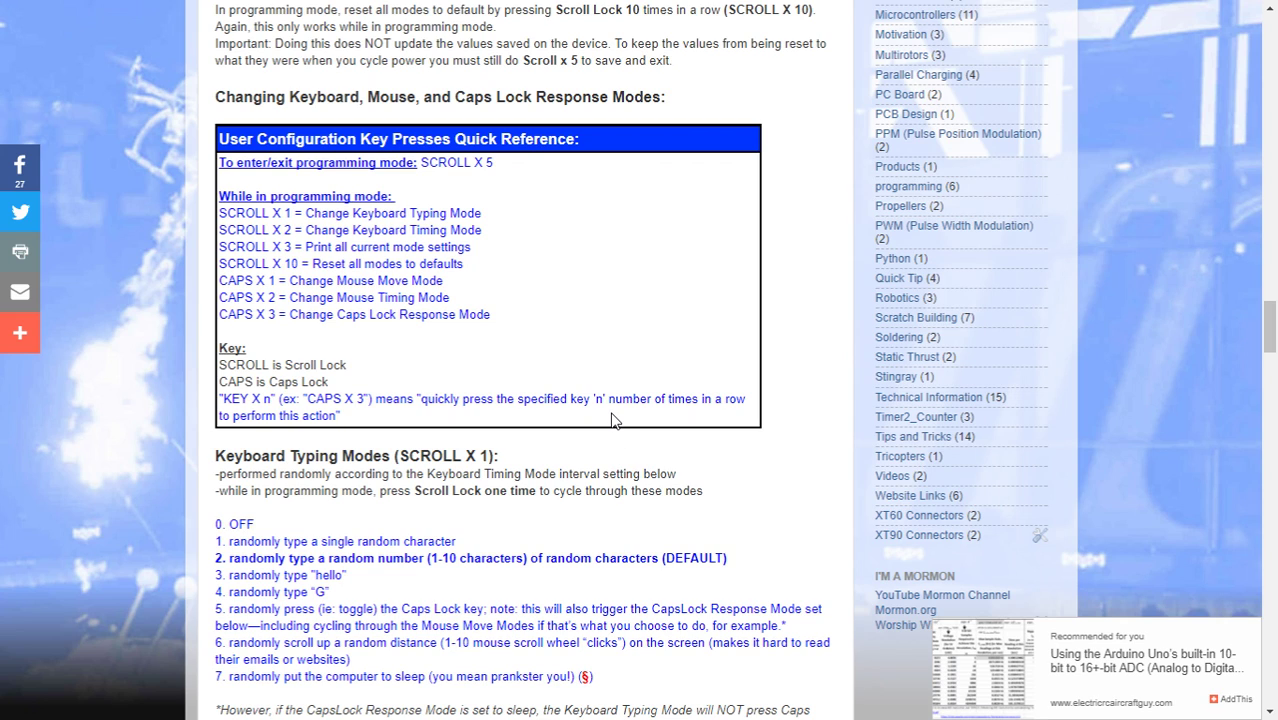
{"action": "scroll", "coordinate": [613, 420], "scroll_direction": "up", "scroll_amount": 2}
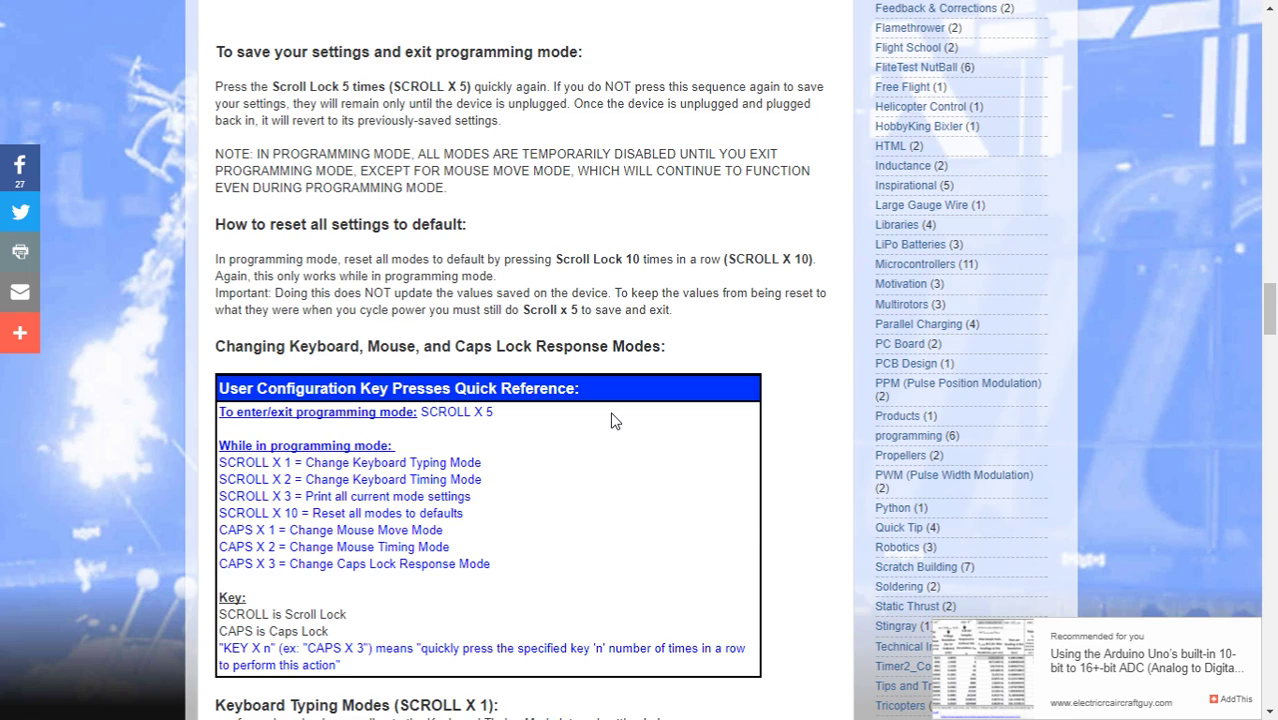
{"action": "scroll", "coordinate": [613, 420], "scroll_direction": "up", "scroll_amount": 2}
{"action": "scroll", "coordinate": [613, 420], "scroll_direction": "down", "scroll_amount": 2}
{"action": "scroll", "coordinate": [613, 420], "scroll_direction": "down", "scroll_amount": 1}
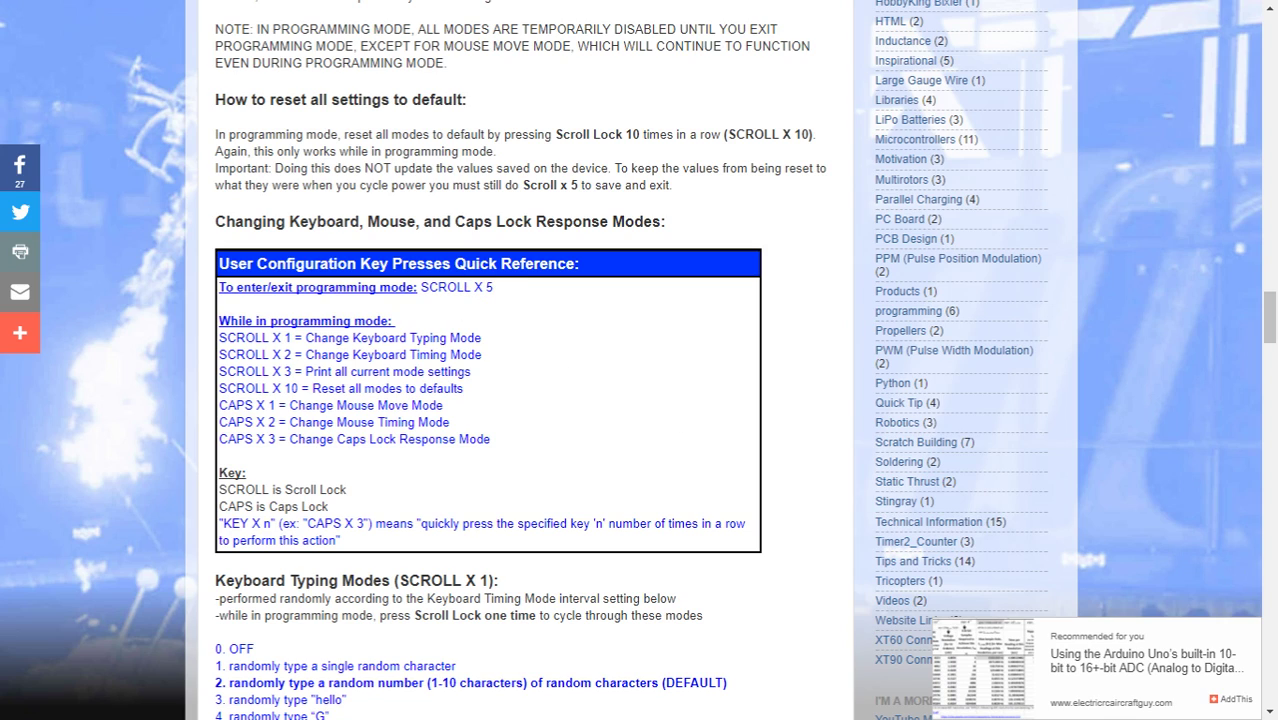
Switch to Notepad and have the device print its Computa Pranksta v0.93.0 version line
{"action": "key", "text": "alt+Tab"}
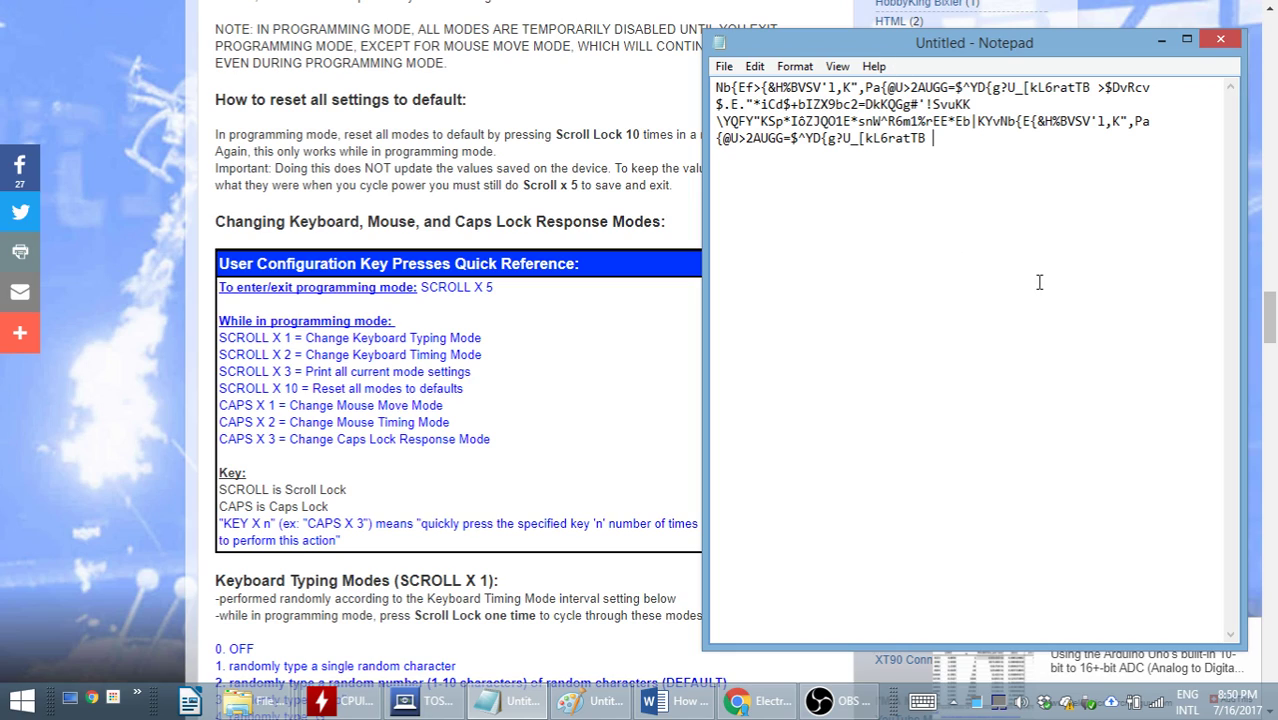
{"action": "type", "text": "bIZX9bc"}
{"action": "key", "text": "Return"}
{"action": "key", "text": "Return"}
{"action": "type", "text": "Computa Pranksta v0.93.0, by Gabriel Staples, www.ElectricRCAircraftGuy.com"}
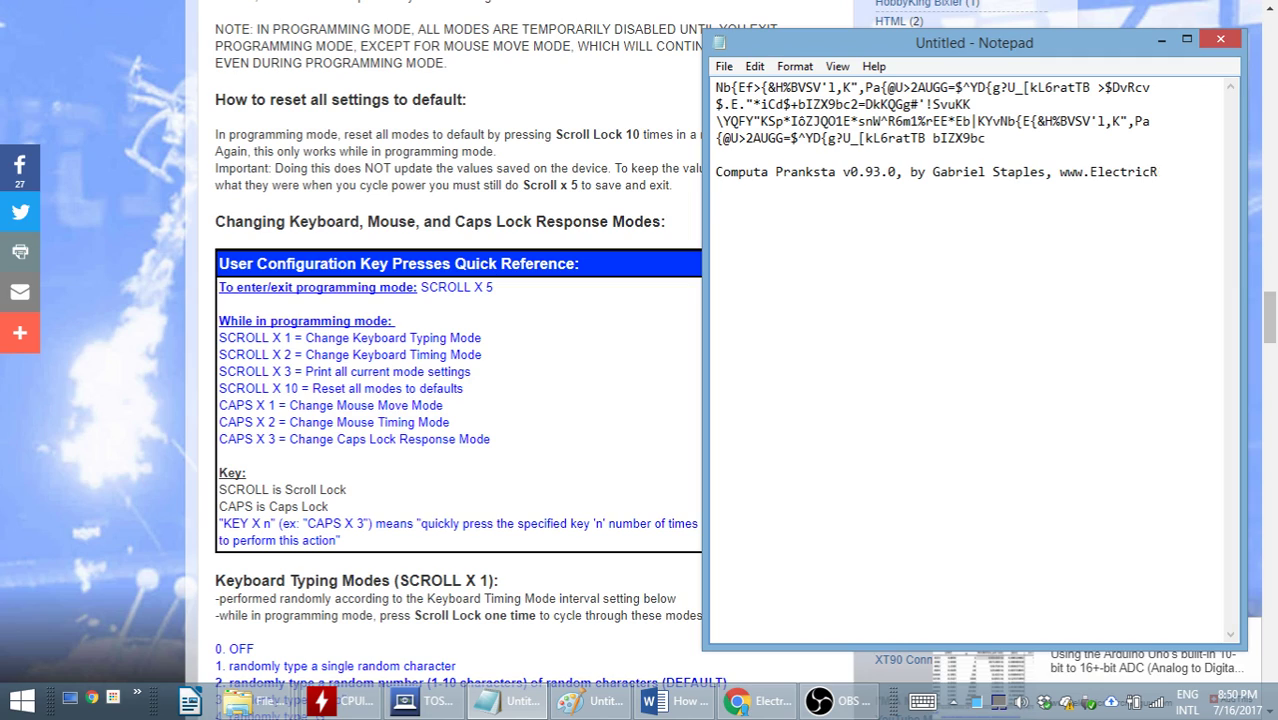
Have the device list keyboardMode 2, timingModeKeyboard 3, mouseMode 0, timingModeMouse 0, capsMode 1
{"action": "key", "text": "Return"}
{"action": "type", "text": "keyboardMode = 2"}
{"action": "key", "text": "Return"}
{"action": "type", "text": "timingModeKeyboard = 3"}
{"action": "key", "text": "Return"}
{"action": "type", "text": "mouseMode = 0"}
{"action": "key", "text": "Return"}
{"action": "type", "text": "timingModeMouse = 0"}
{"action": "key", "text": "Return"}
{"action": "type", "text": "capsMode = 1"}
{"action": "key", "text": "Return"}
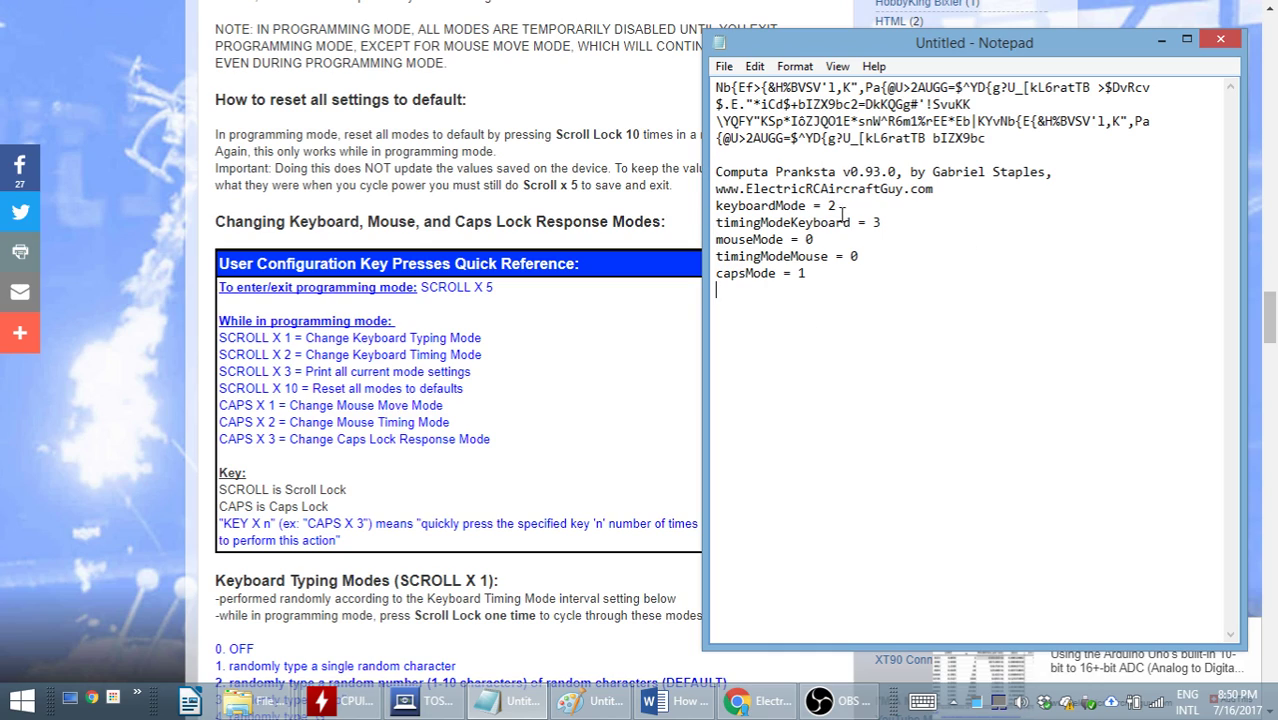
Scroll the Chrome manual to the Keyboard Typing and Timing Modes lists, then return to Notepad
{"action": "left_click", "coordinate": [537, 585]}
{"action": "scroll", "coordinate": [537, 585], "scroll_direction": "down", "scroll_amount": 5}
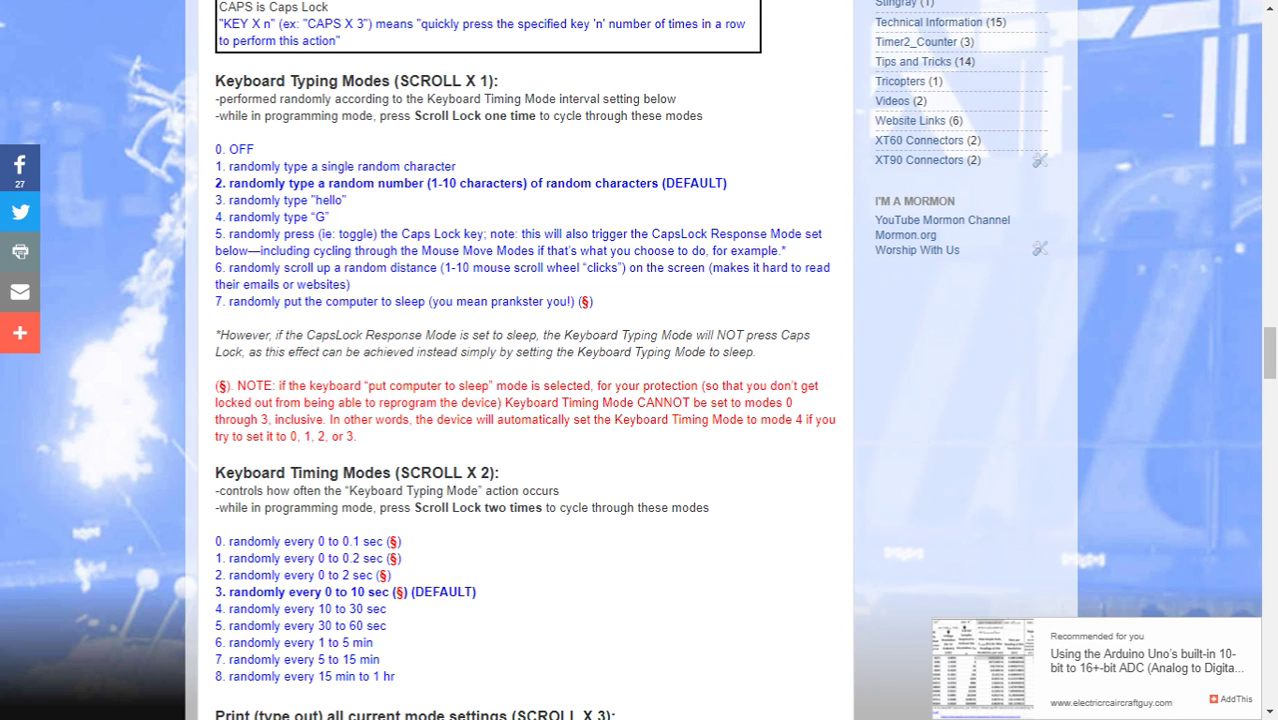
{"action": "key", "text": "alt+Tab"}
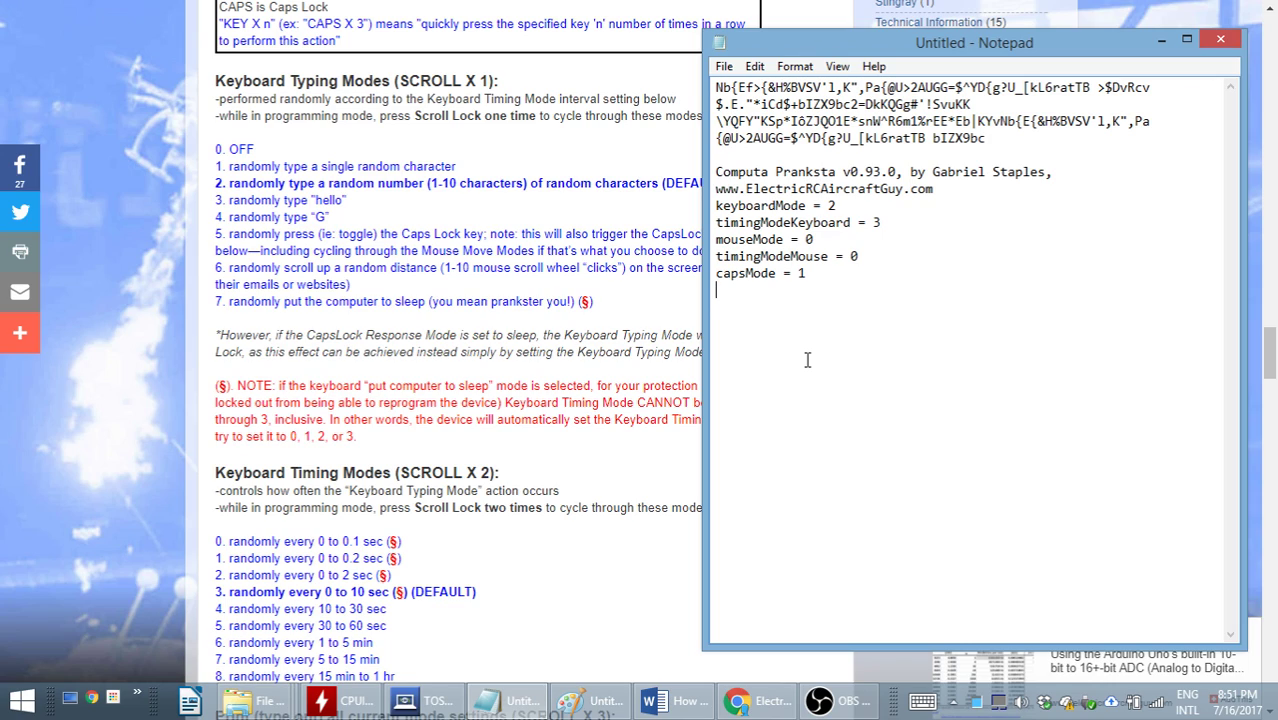
Change keyboardMode to 3 and save, so Notepad shows DONE! followed by repeated 'hello'
{"action": "key", "text": "Return"}
{"action": "type", "text": "keyboardMode = 3, timingModeKeyboard = 3"}
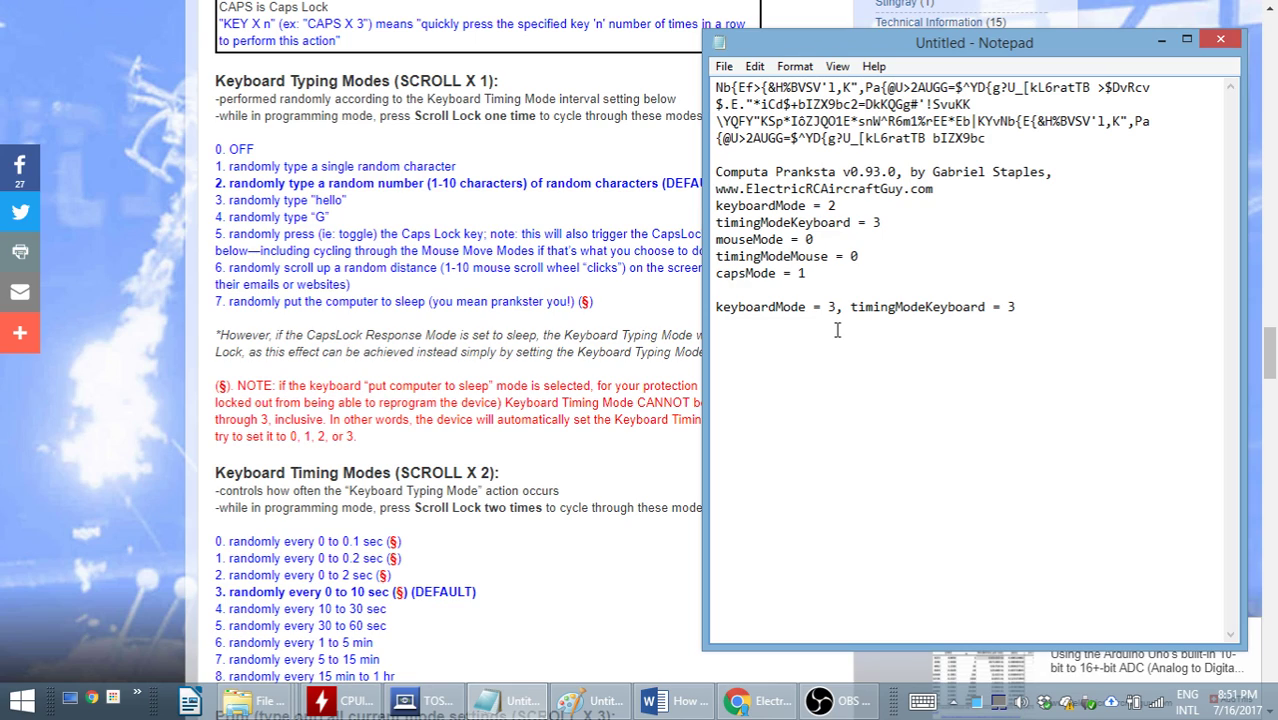
{"action": "type", "text": "Saving settings & exiting programming"}
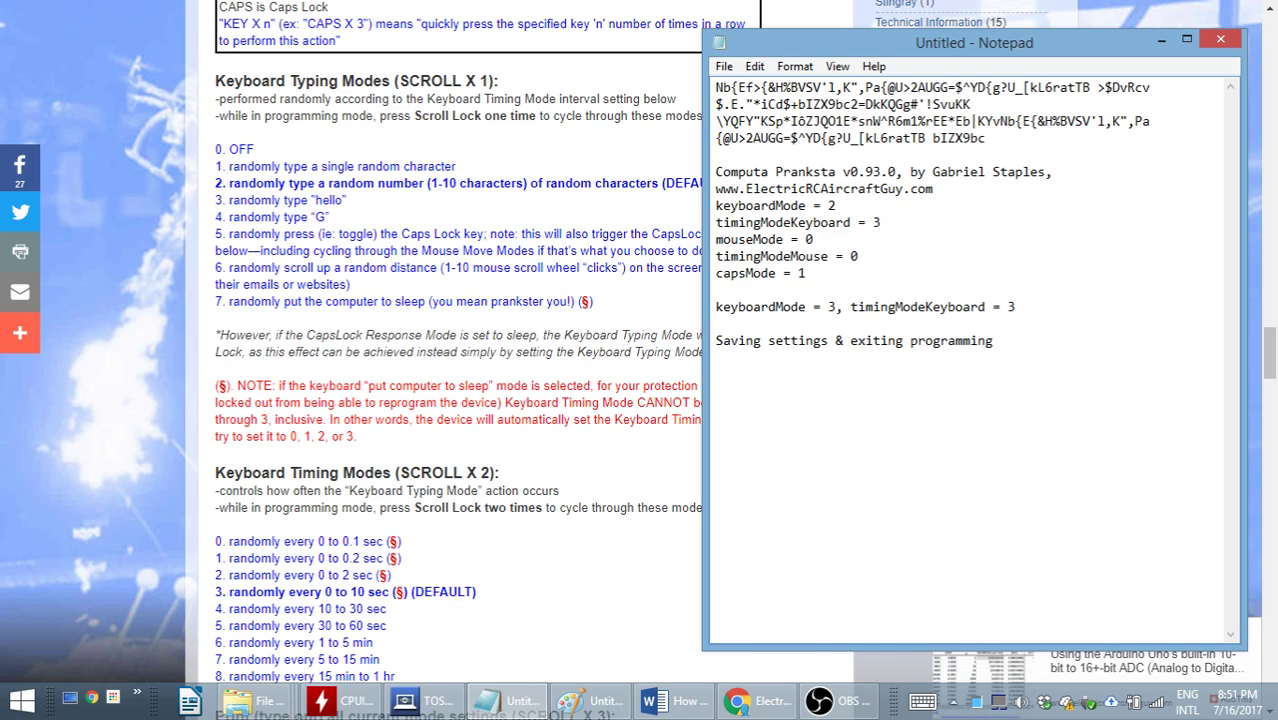
{"action": "type", "text": " mode... keyboardMode = 3 timingModeKeyboard = 3 mouseMode = 0 timingModeMouse = 0"}
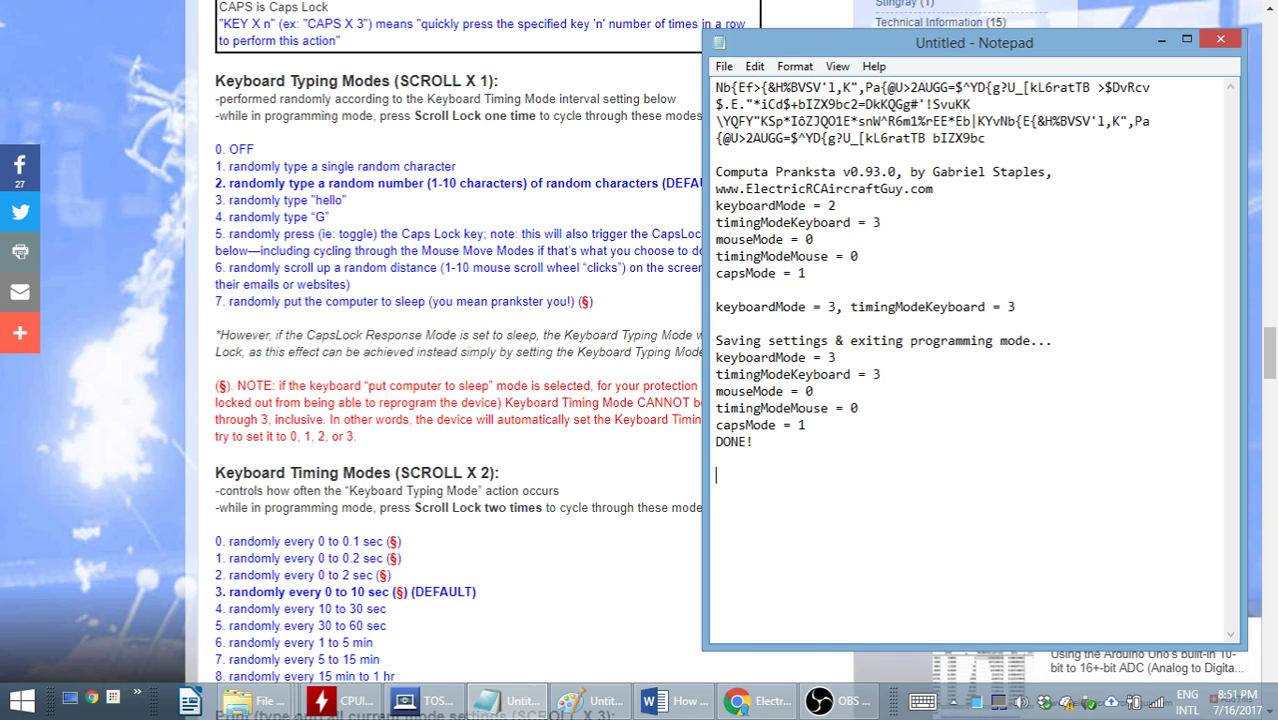
{"action": "type", "text": " capsMode = 1 DONE!  hello"}
{"action": "type", "text": "hello hello "}
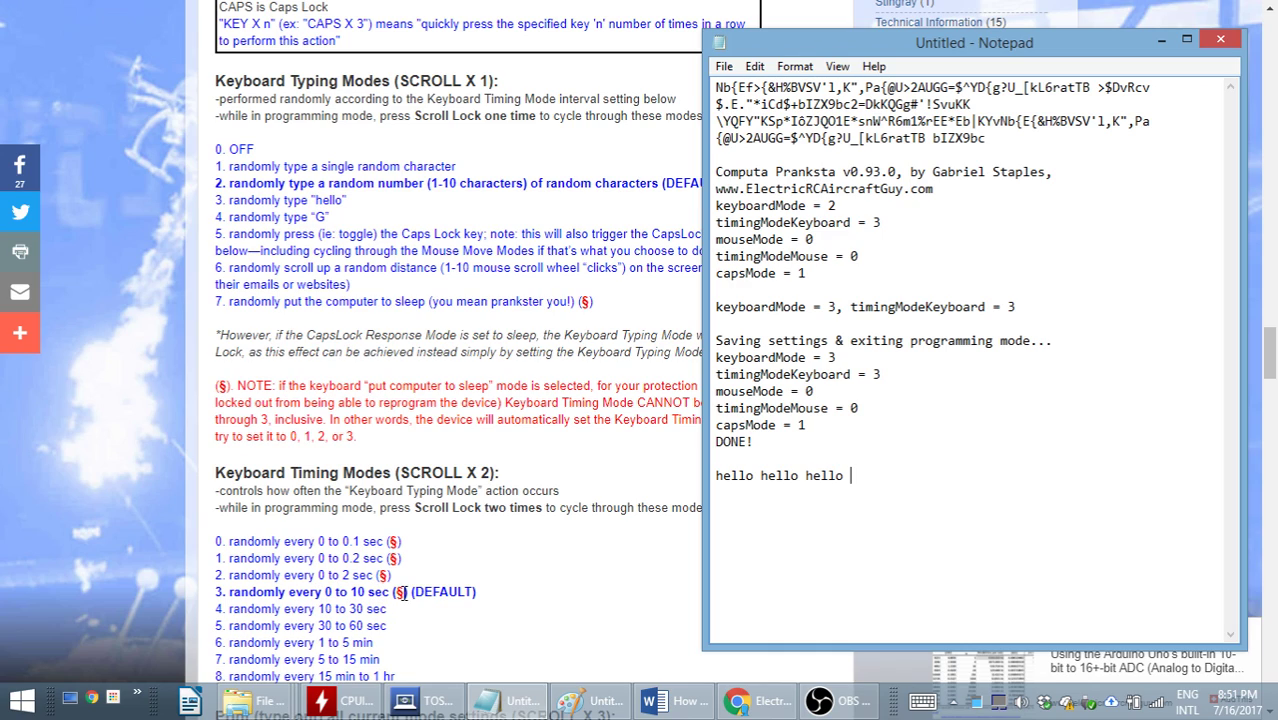
{"action": "type", "text": "hello hello"}
Scroll the manual to the Mouse Move and Mouse Timing Modes lists and highlight the default continuous-move timing mode
{"action": "left_click", "coordinate": [590, 534]}
{"action": "scroll", "coordinate": [590, 534], "scroll_direction": "down", "scroll_amount": 5}
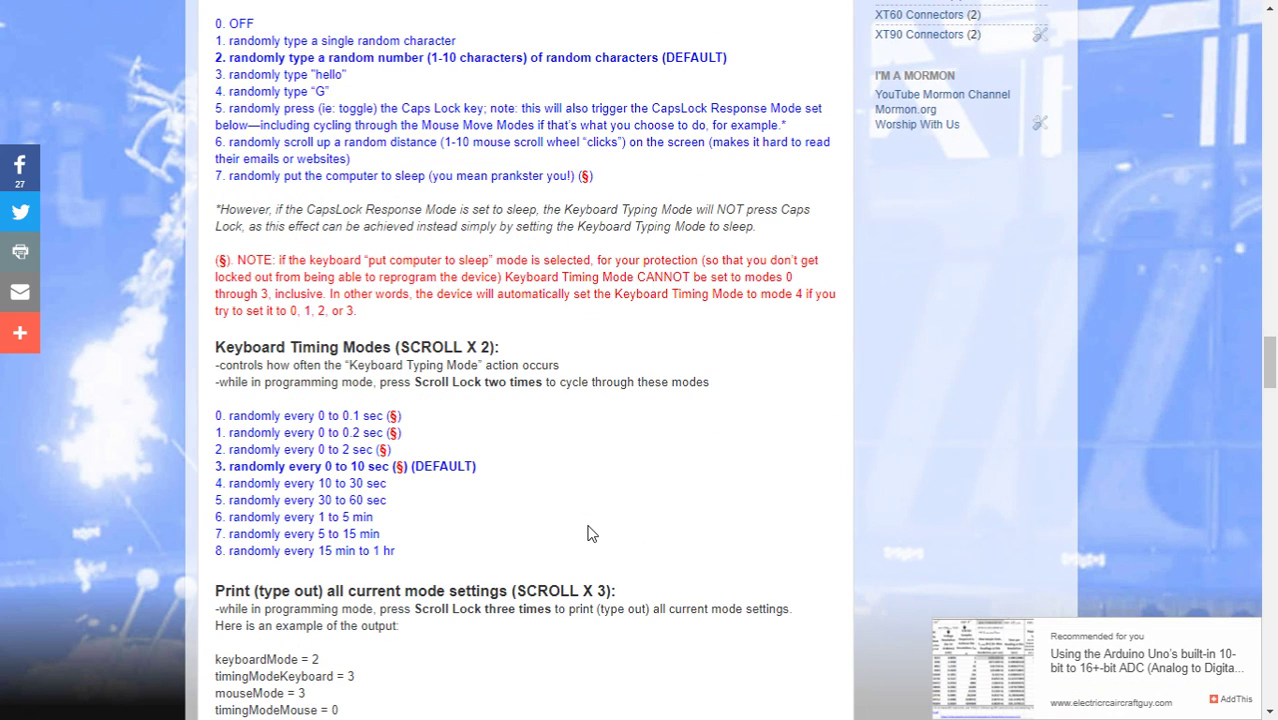
{"action": "scroll", "coordinate": [588, 533], "scroll_direction": "down", "scroll_amount": 10}
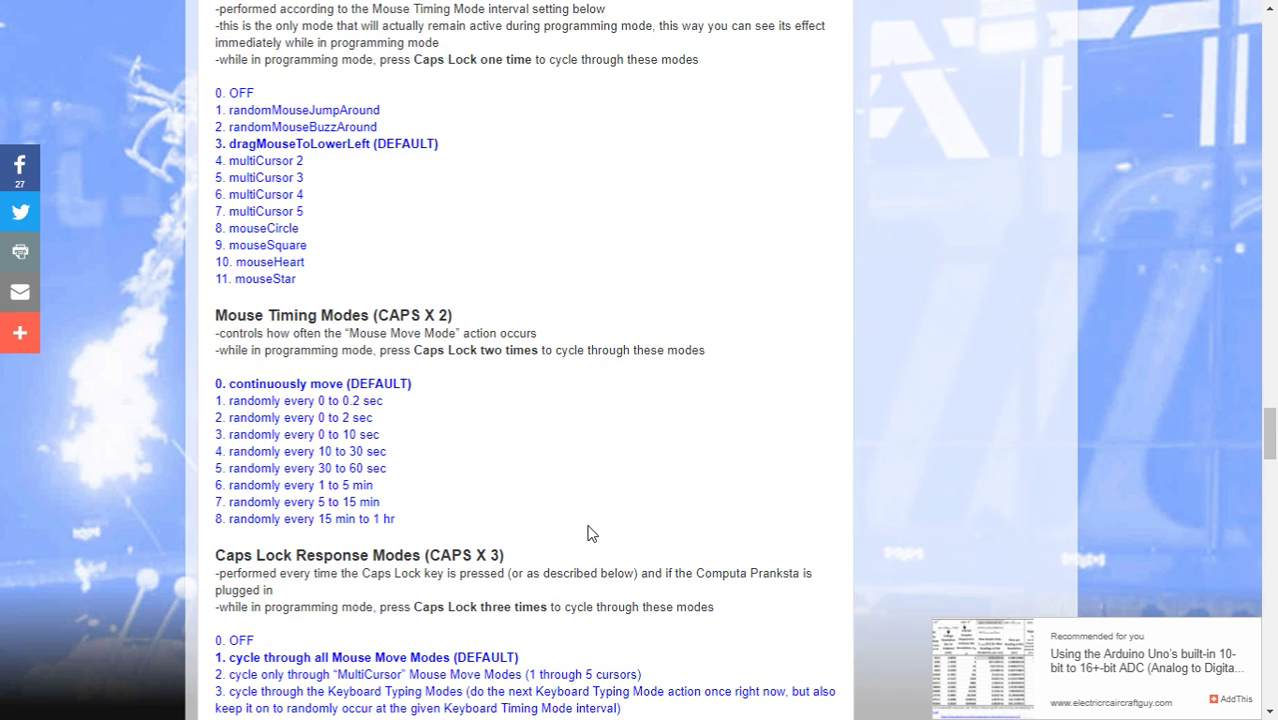
{"action": "scroll", "coordinate": [588, 533], "scroll_direction": "down", "scroll_amount": 3}
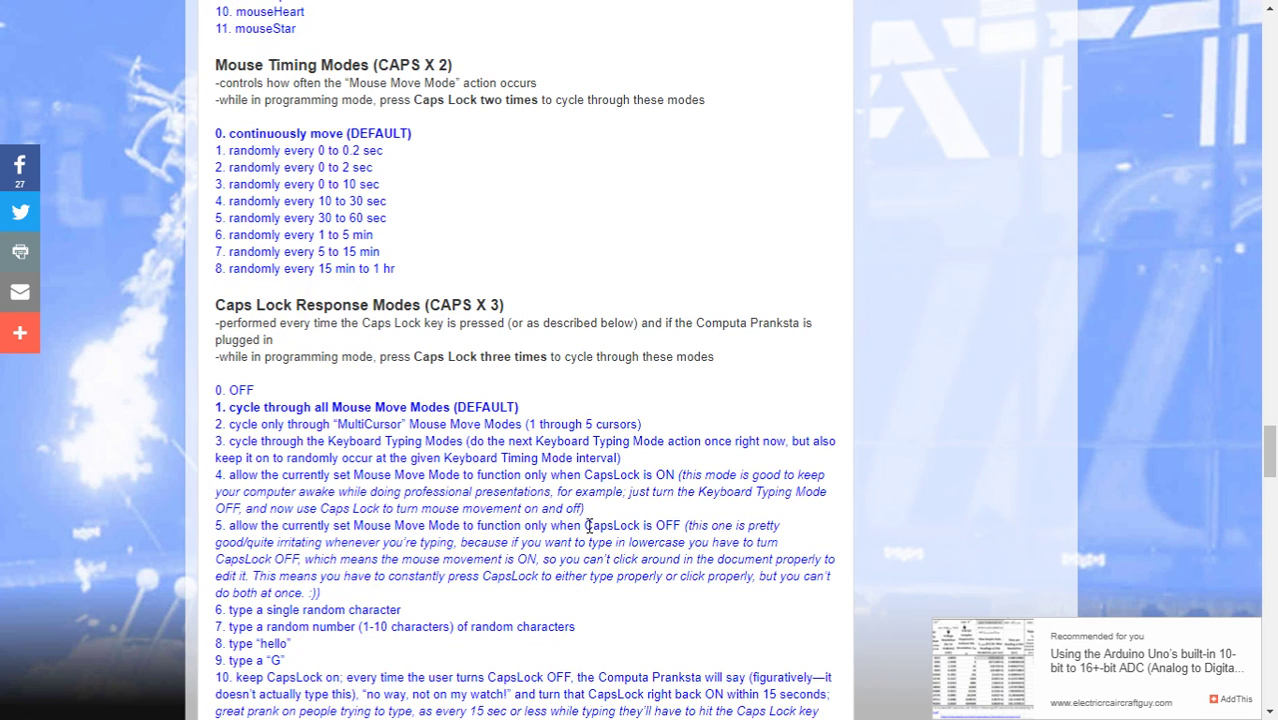
{"action": "scroll", "coordinate": [590, 530], "scroll_direction": "down", "scroll_amount": 3}
{"action": "scroll", "coordinate": [588, 424], "scroll_direction": "down", "scroll_amount": 6}
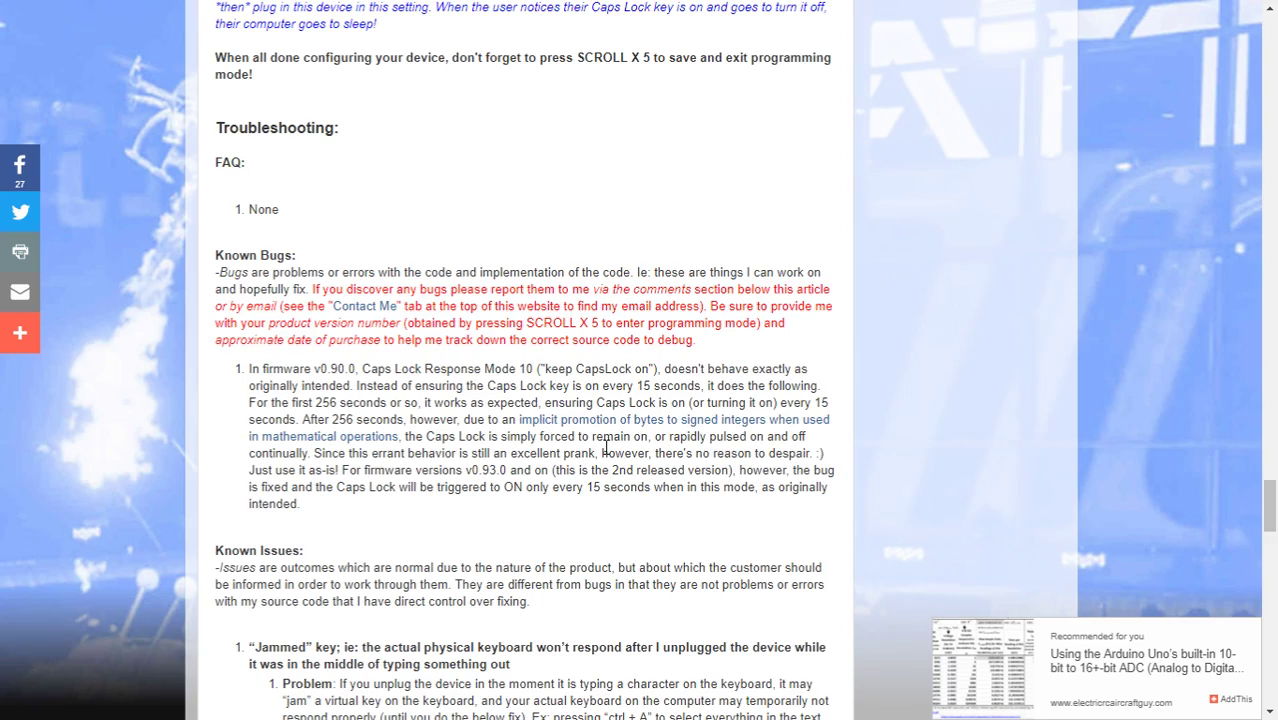
{"action": "scroll", "coordinate": [606, 447], "scroll_direction": "down", "scroll_amount": 3}
{"action": "scroll", "coordinate": [606, 447], "scroll_direction": "up", "scroll_amount": 6}
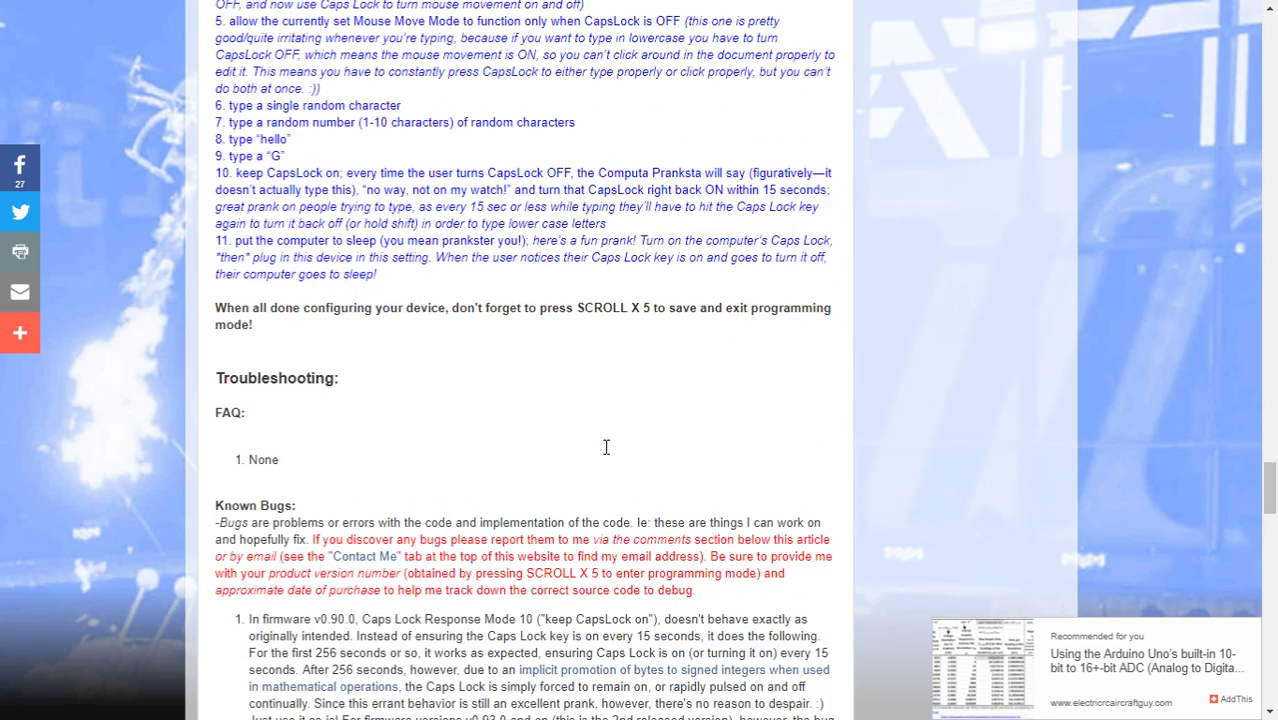
{"action": "scroll", "coordinate": [606, 447], "scroll_direction": "up", "scroll_amount": 5}
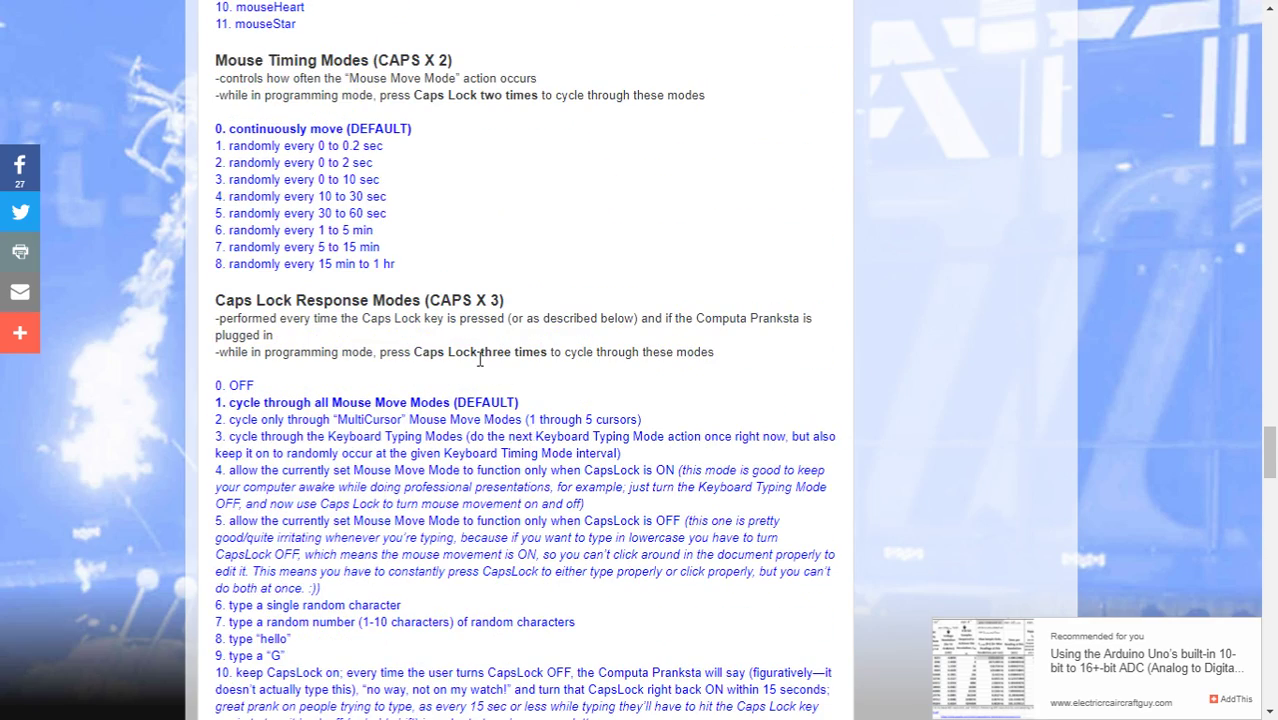
{"action": "scroll", "coordinate": [471, 352], "scroll_direction": "down", "scroll_amount": 1}
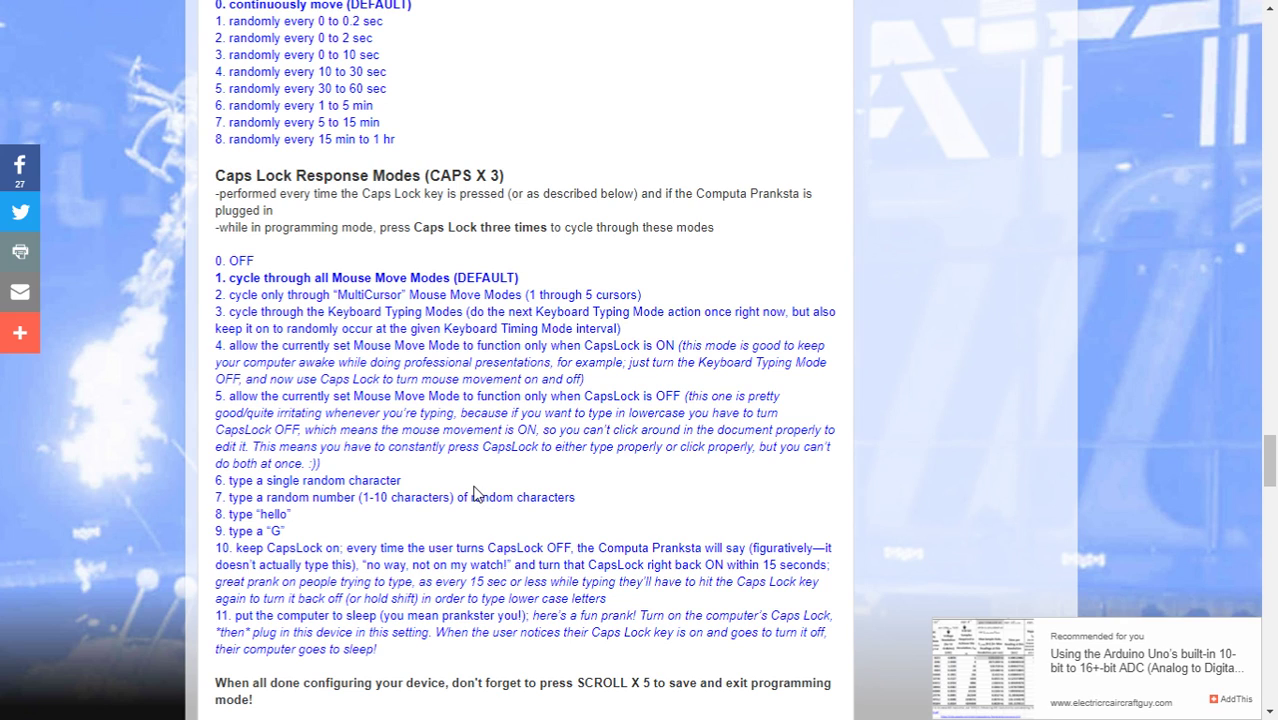
{"action": "scroll", "coordinate": [475, 492], "scroll_direction": "up", "scroll_amount": 2}
{"action": "scroll", "coordinate": [475, 487], "scroll_direction": "up", "scroll_amount": 2}
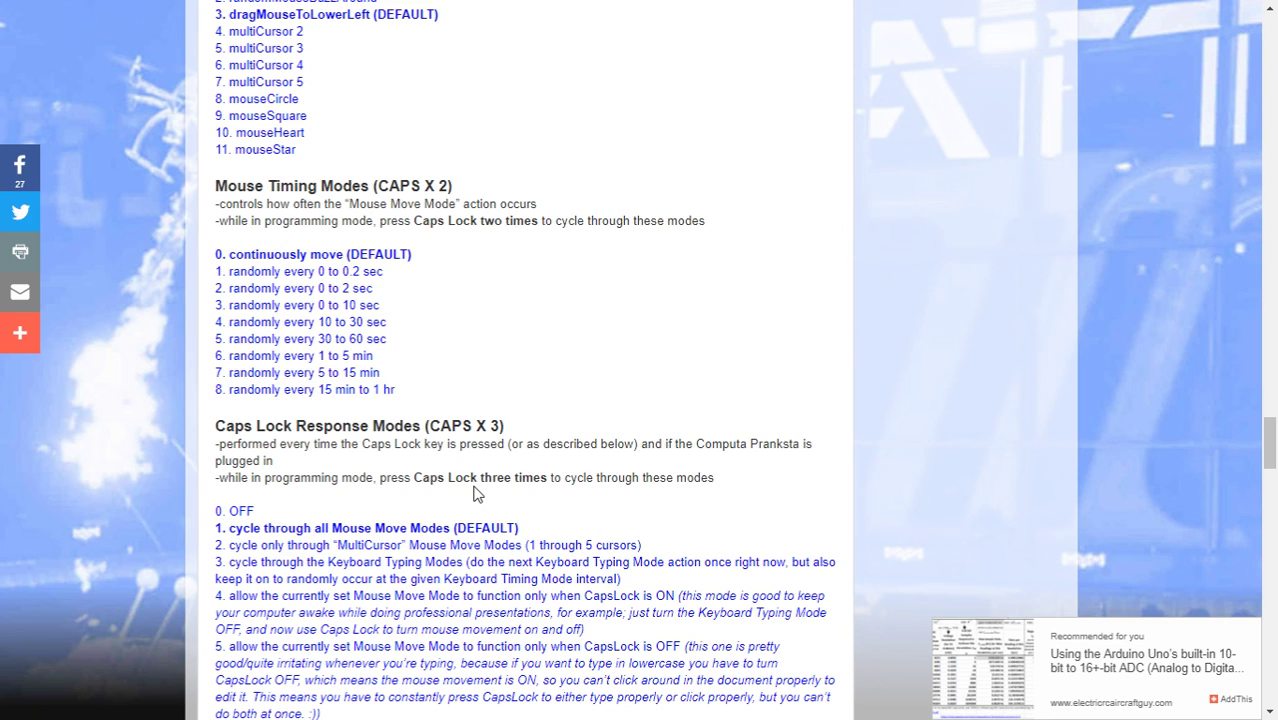
{"action": "scroll", "coordinate": [475, 492], "scroll_direction": "up", "scroll_amount": 15}
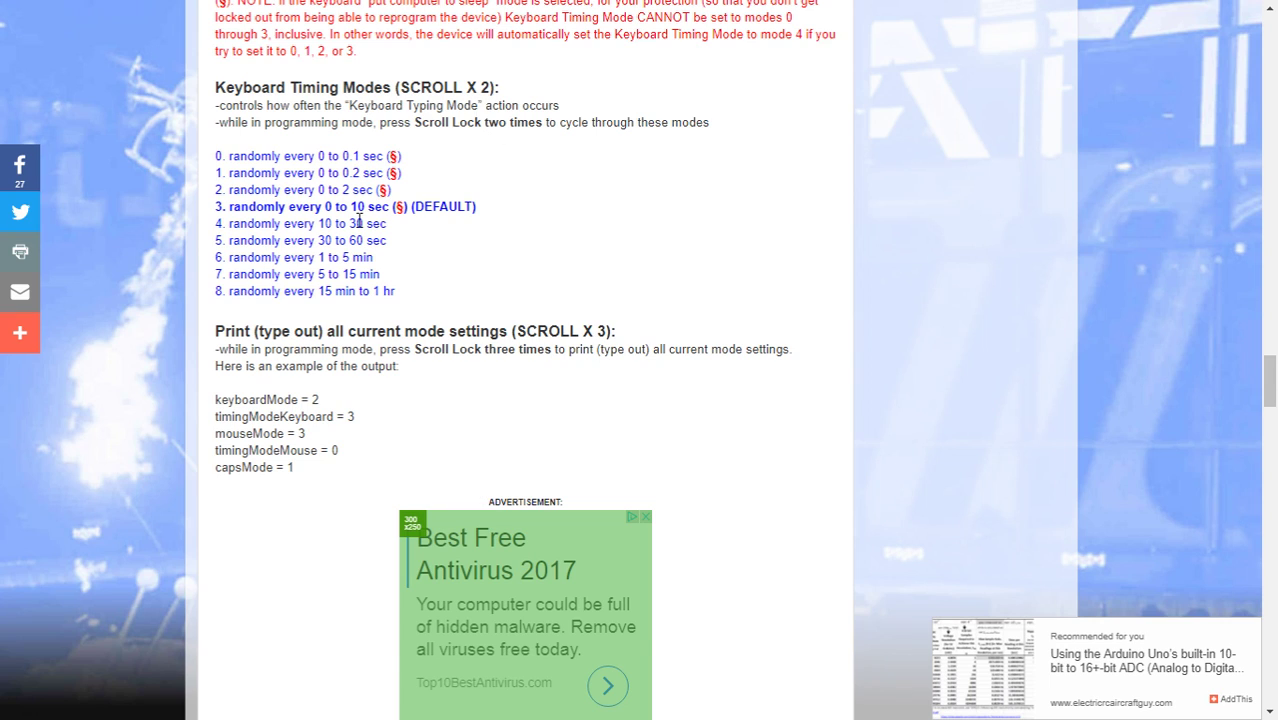
{"action": "scroll", "coordinate": [359, 221], "scroll_direction": "up", "scroll_amount": 2}
{"action": "scroll", "coordinate": [362, 230], "scroll_direction": "up", "scroll_amount": 4}
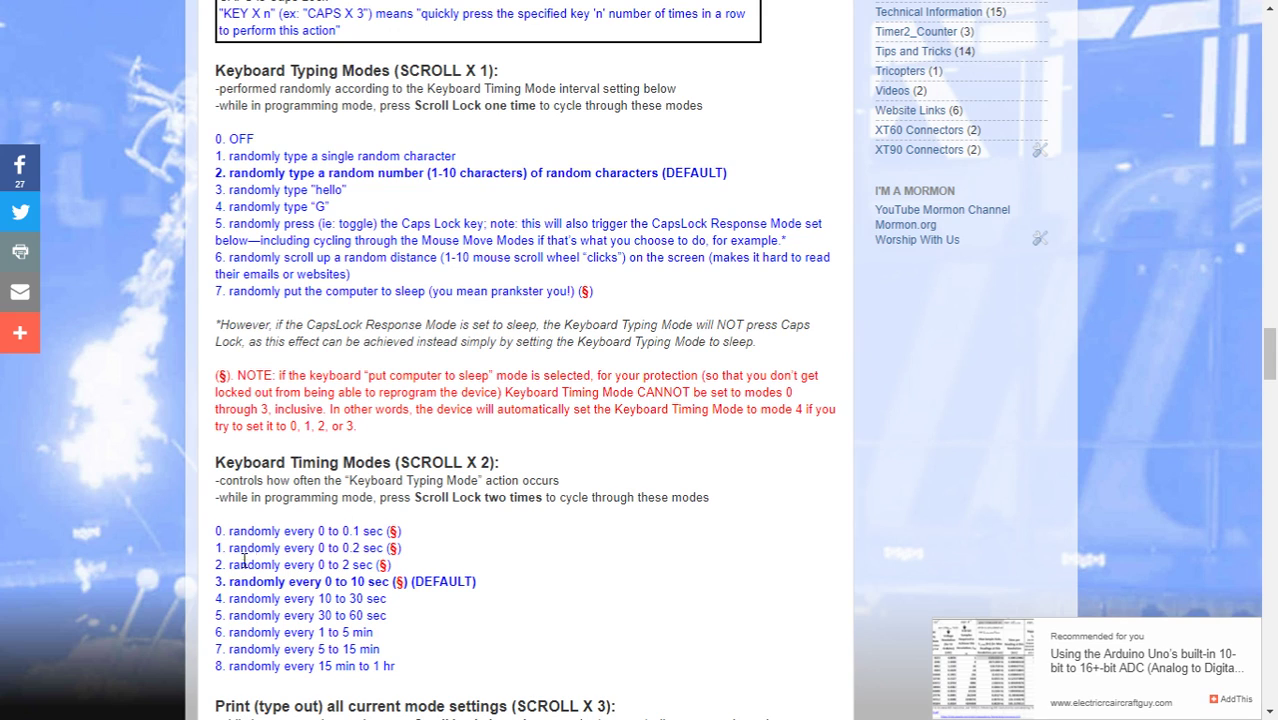
{"action": "scroll", "coordinate": [460, 582], "scroll_direction": "down", "scroll_amount": 4}
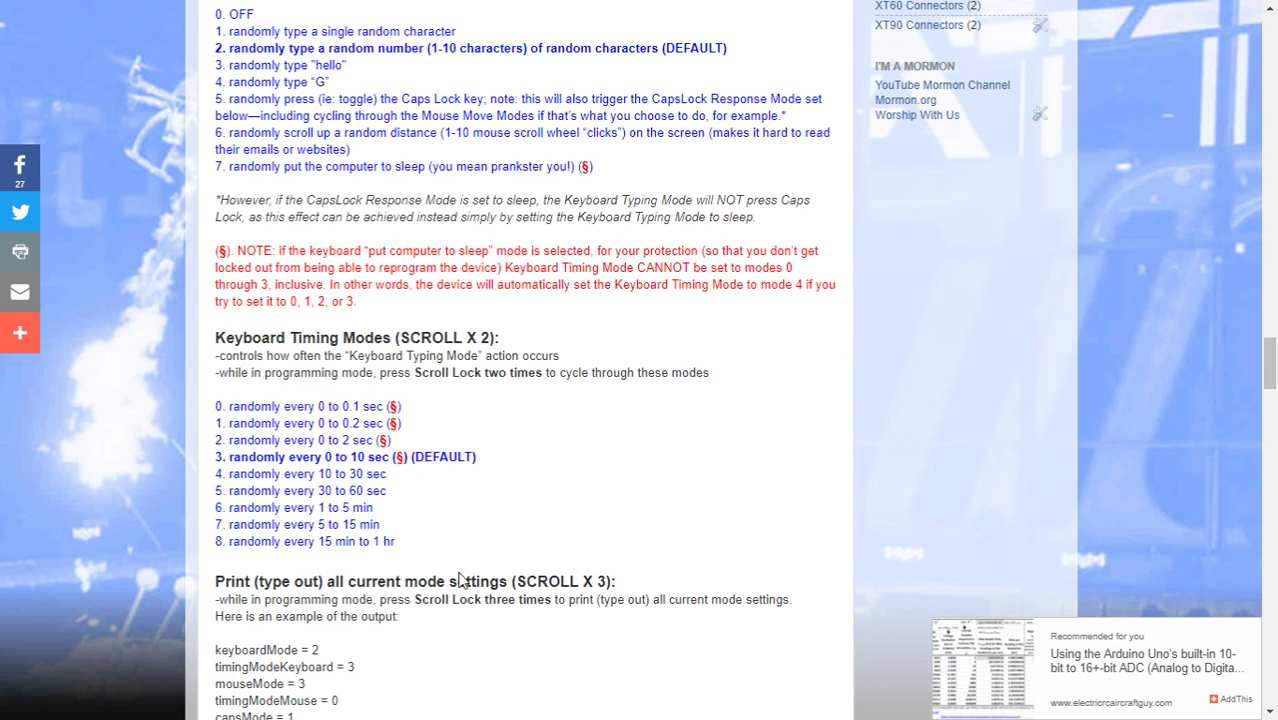
{"action": "scroll", "coordinate": [461, 580], "scroll_direction": "down", "scroll_amount": 10}
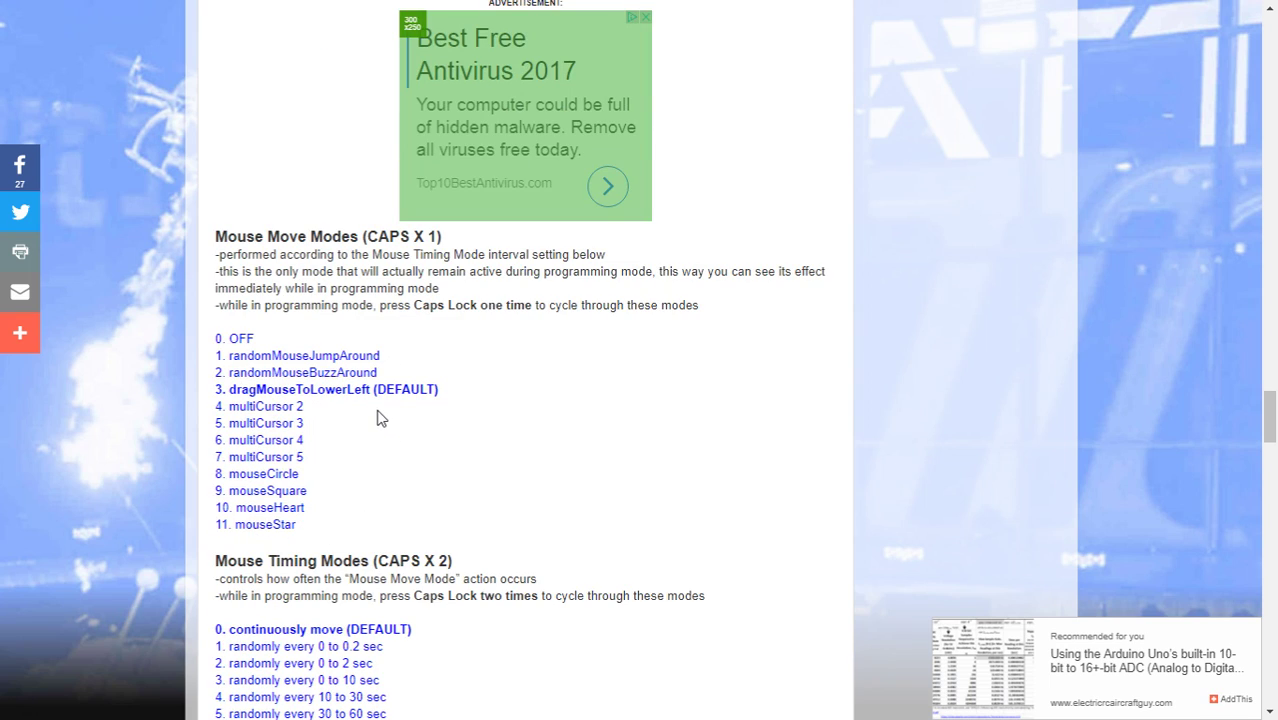
{"action": "scroll", "coordinate": [428, 480], "scroll_direction": "down", "scroll_amount": 2}
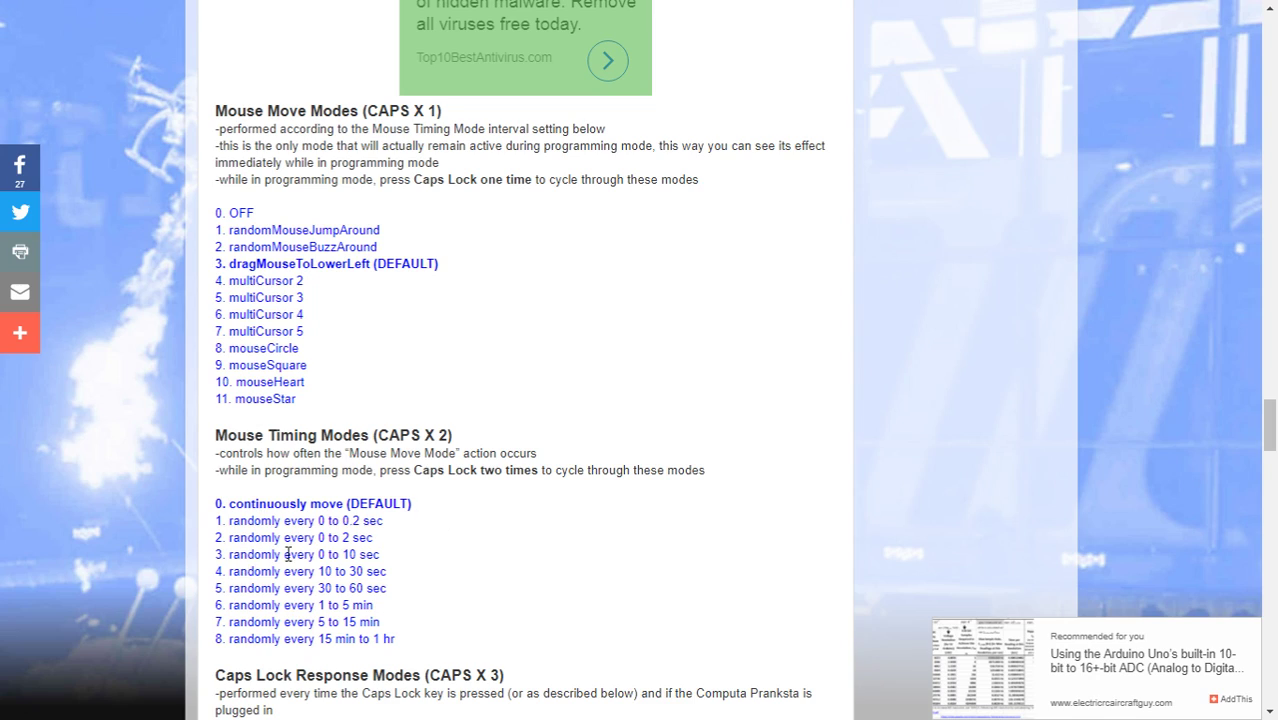
{"action": "left_click_drag", "start_coordinate": [221, 500], "coordinate": [367, 505]}
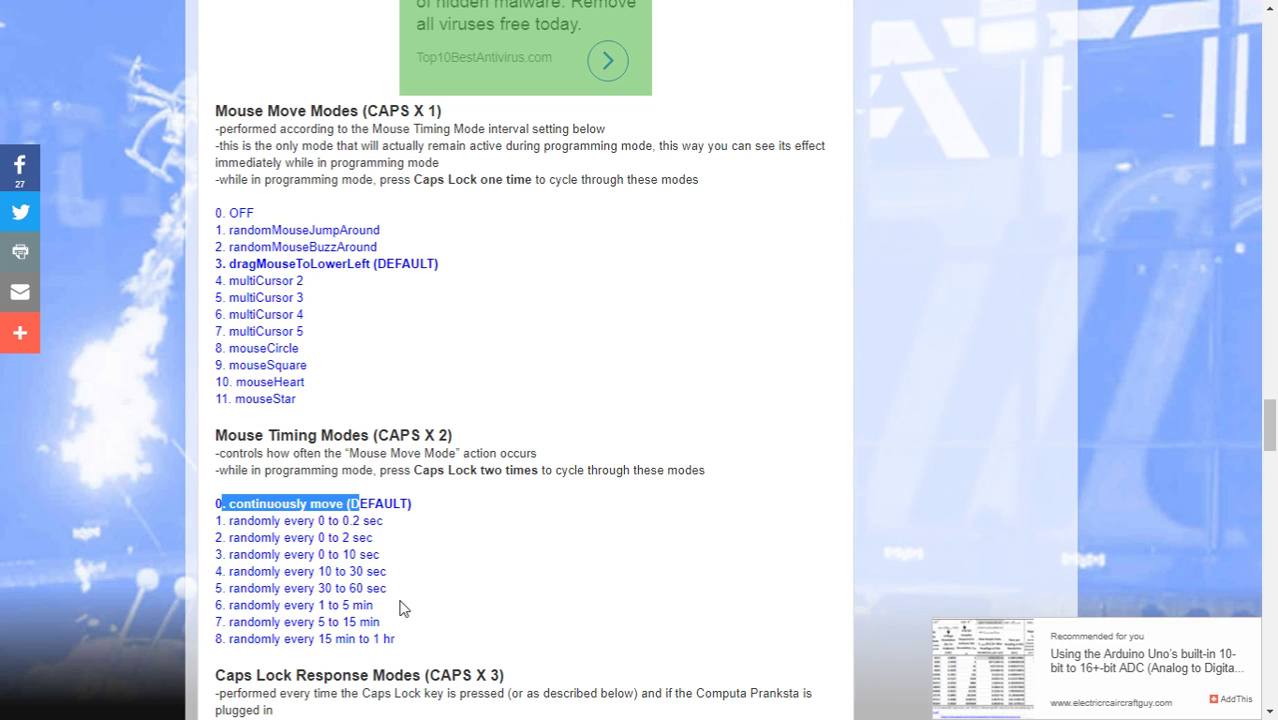
Highlight the 30 to 60 sec timing option and the randomMouseJumpAround mouse mode
{"action": "left_click", "coordinate": [351, 587]}
{"action": "left_click_drag", "start_coordinate": [316, 588], "coordinate": [387, 588]}
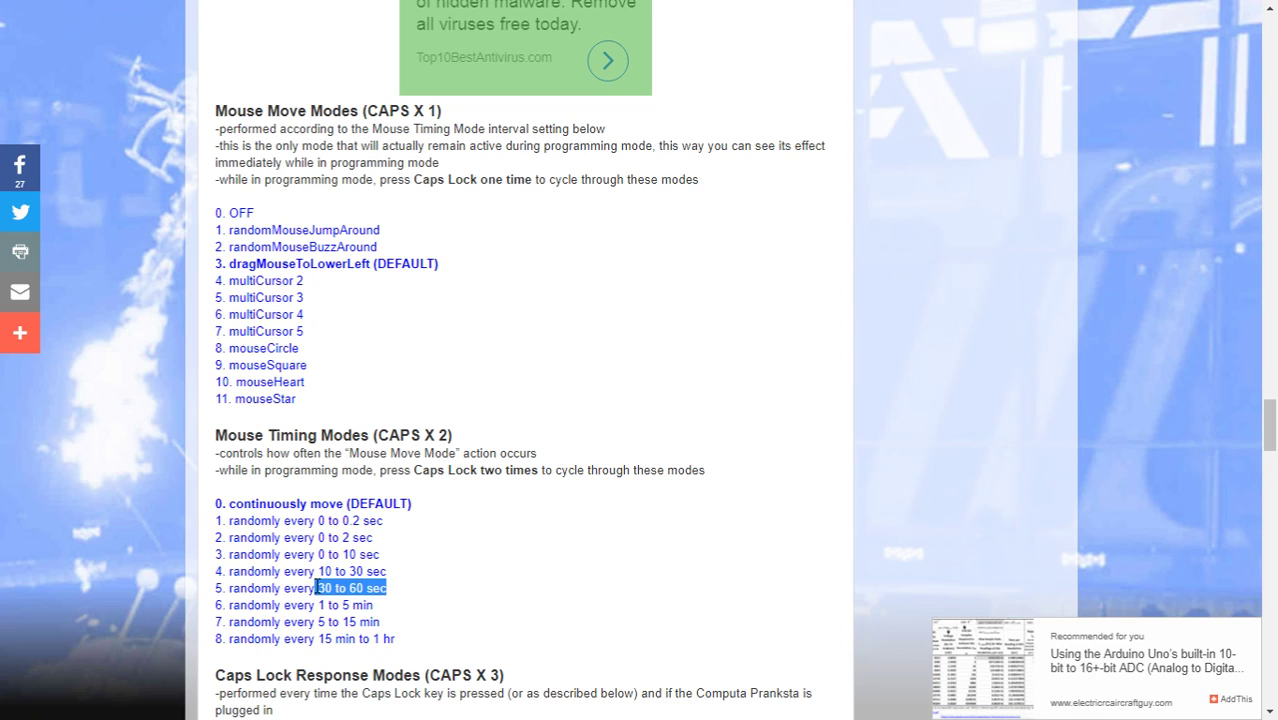
{"action": "left_click_drag", "start_coordinate": [381, 231], "coordinate": [232, 231]}
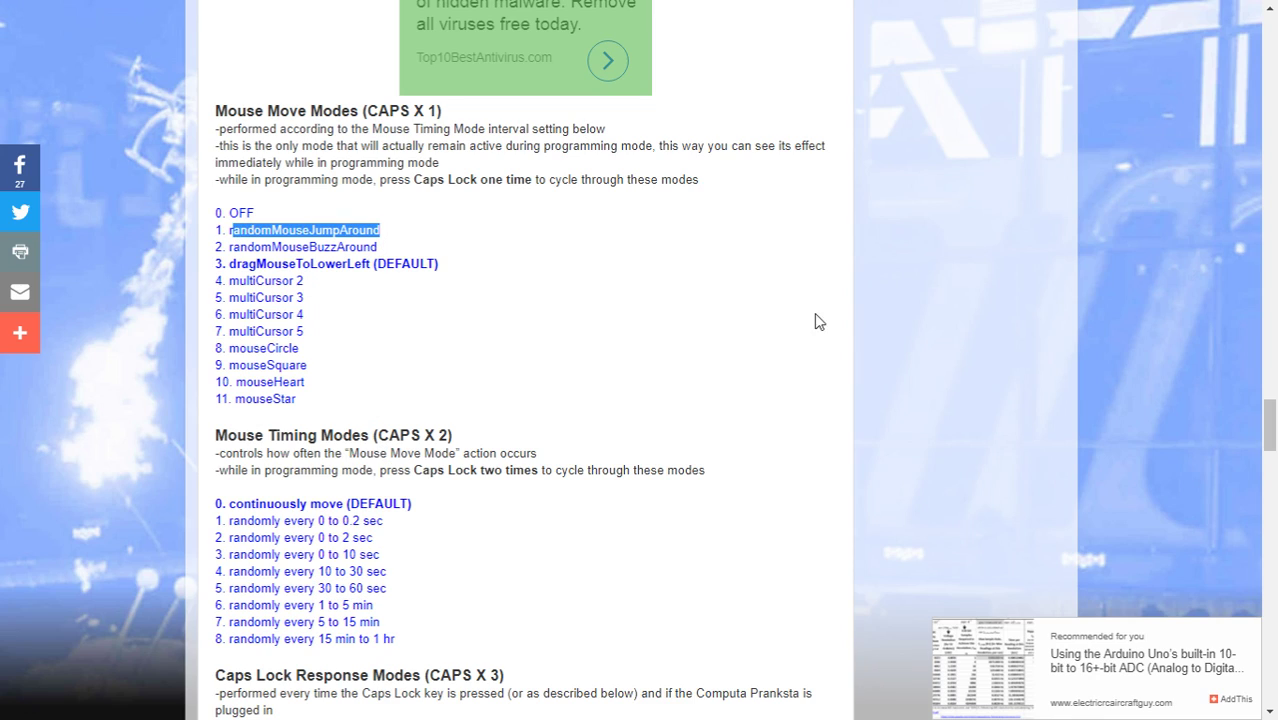
Scroll down past Caps Lock Response Modes to the Troubleshooting and Known Bugs section
{"action": "scroll", "coordinate": [490, 515], "scroll_direction": "down", "scroll_amount": 4}
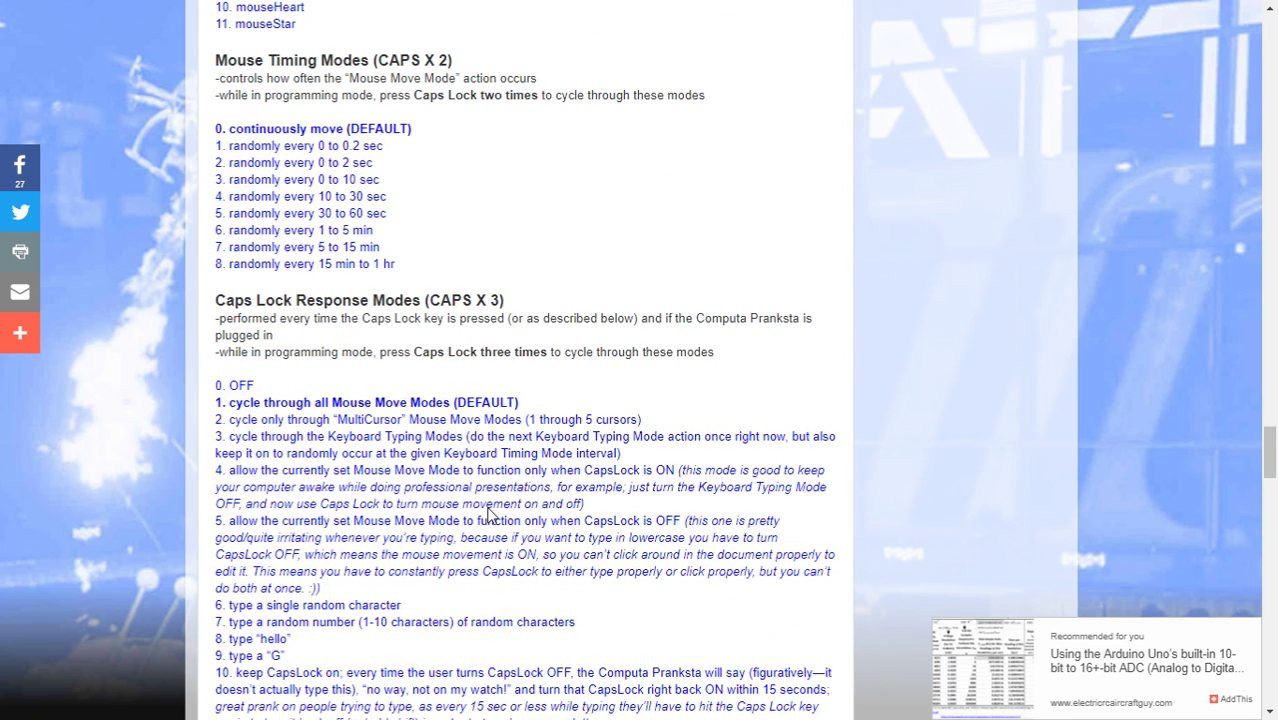
{"action": "scroll", "coordinate": [490, 515], "scroll_direction": "down", "scroll_amount": 1}
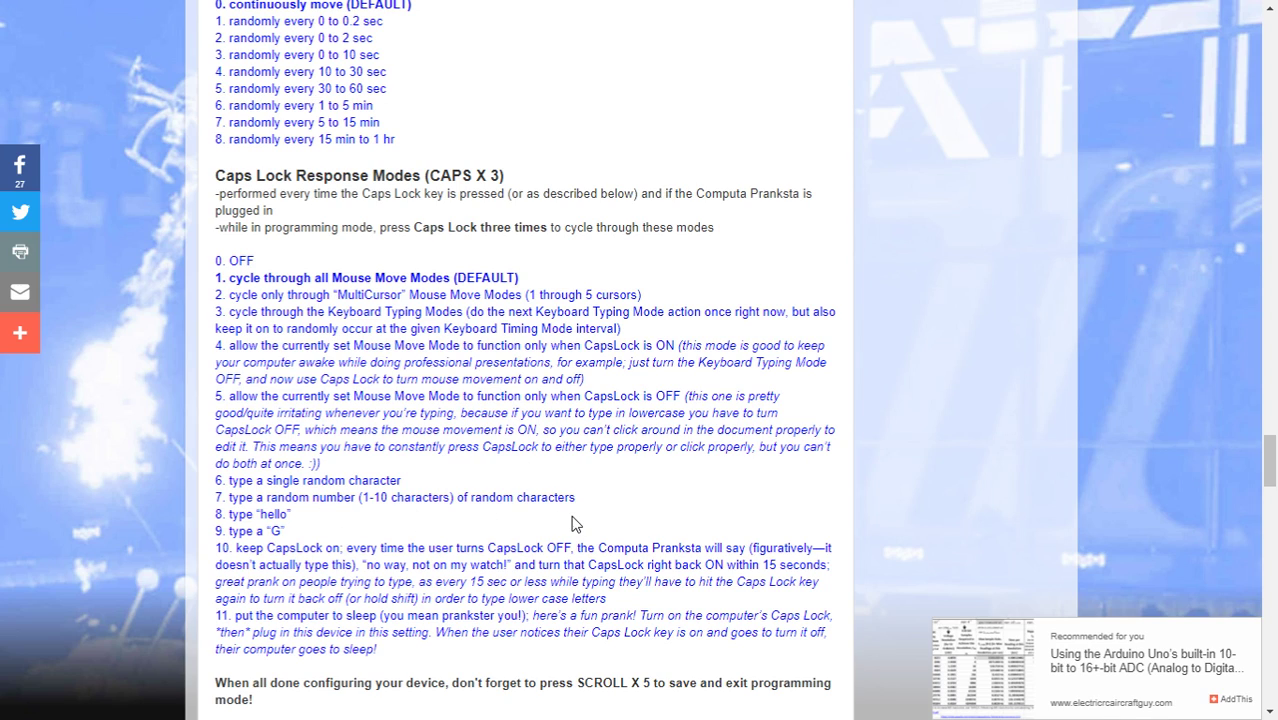
{"action": "scroll", "coordinate": [574, 524], "scroll_direction": "down", "scroll_amount": 1}
{"action": "scroll", "coordinate": [574, 524], "scroll_direction": "down", "scroll_amount": 1}
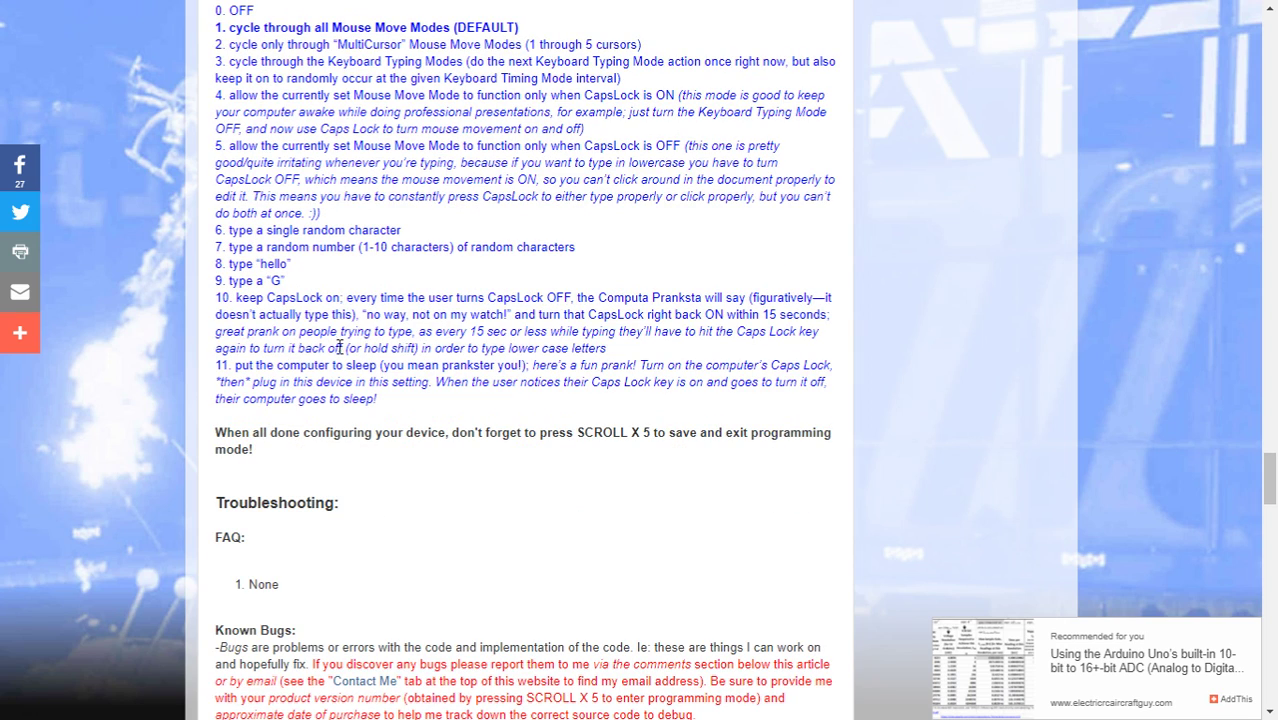
{"action": "scroll", "coordinate": [627, 482], "scroll_direction": "down", "scroll_amount": 1}
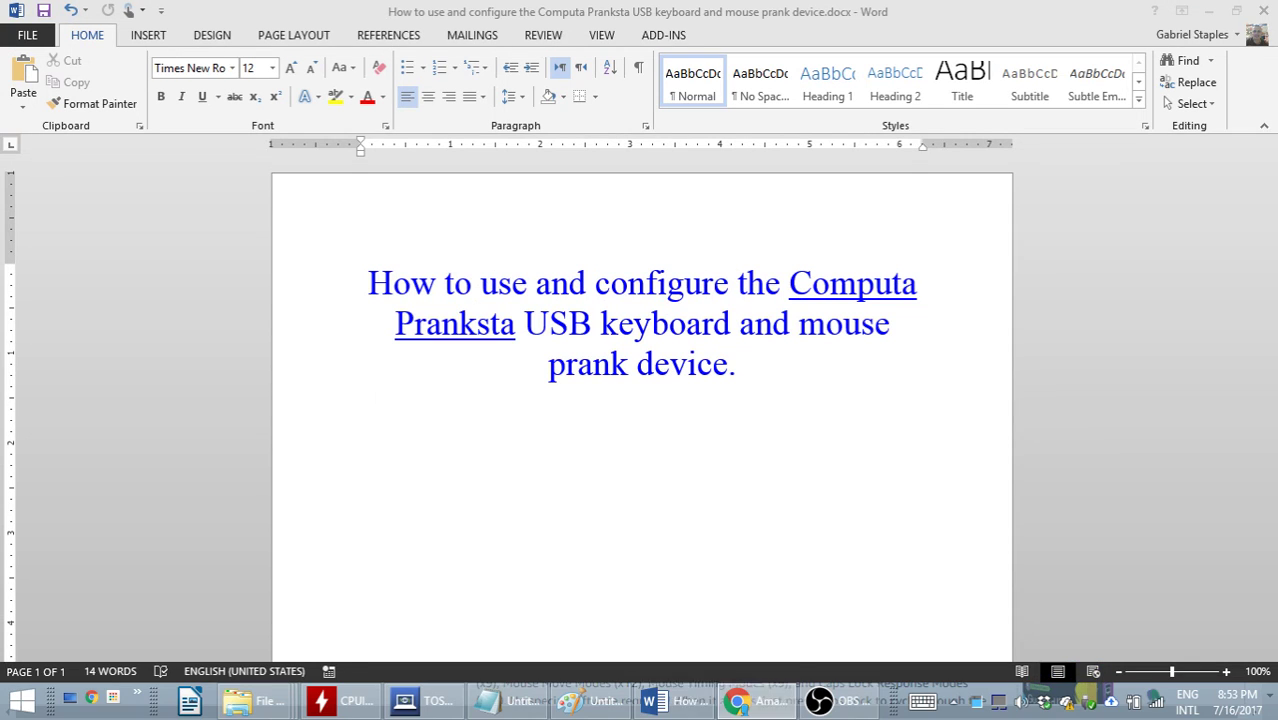
Switch from the Amazon Computa Pranksta listing to the Word how-to document
{"action": "left_click", "coordinate": [656, 462]}
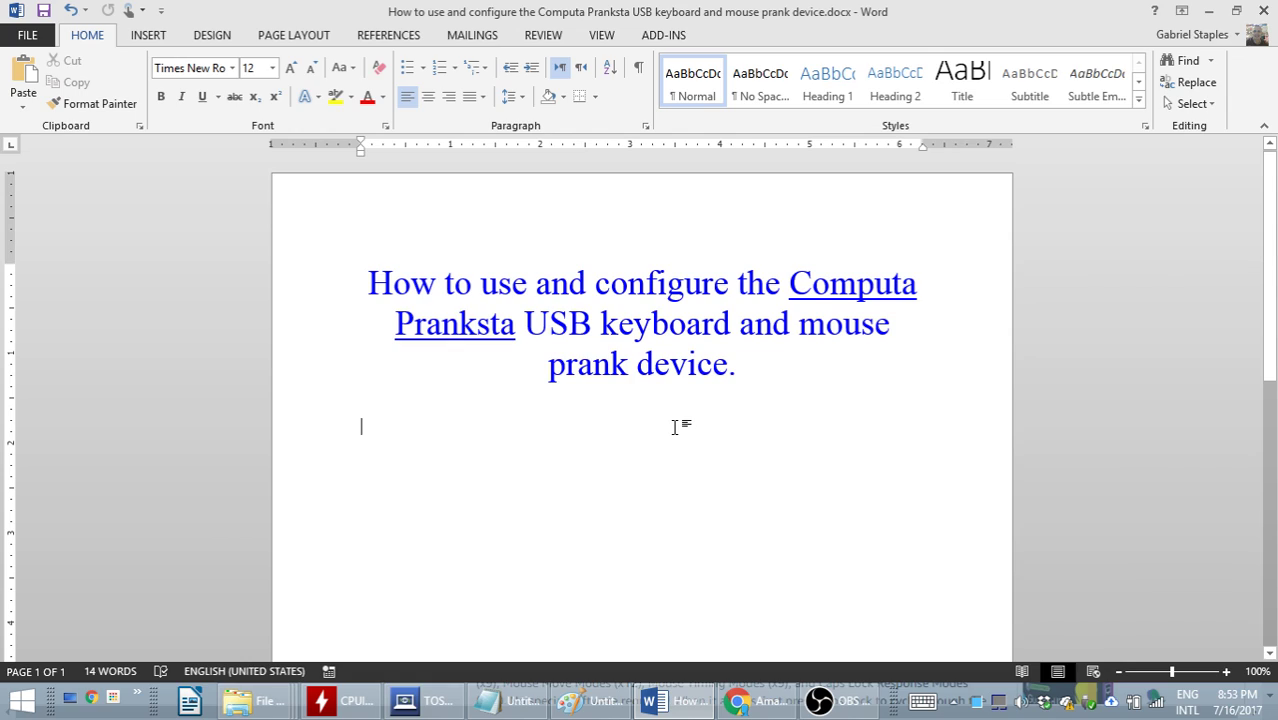
Type 'Hello' and add the device's Computa Pranksta v0.93.0 version header line below it
{"action": "type", "text": "Hello"}
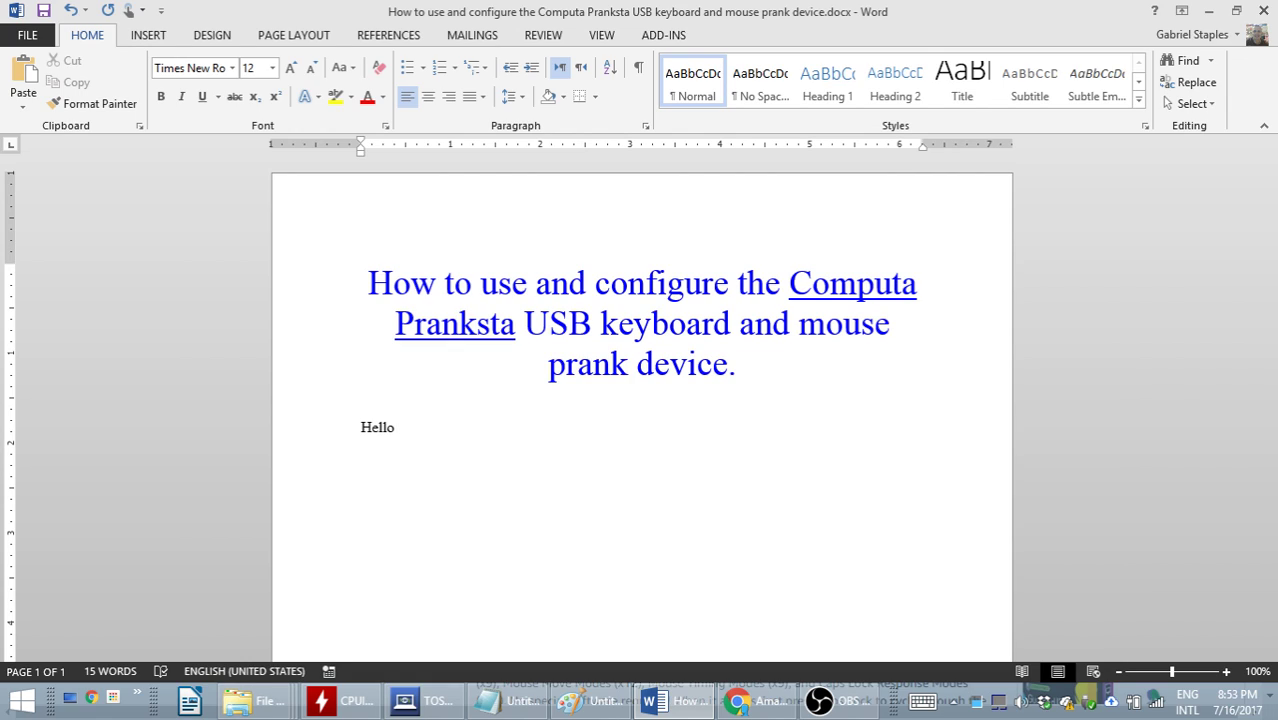
{"action": "key", "text": "Return"}
{"action": "type", "text": "Computa Pranksta"}
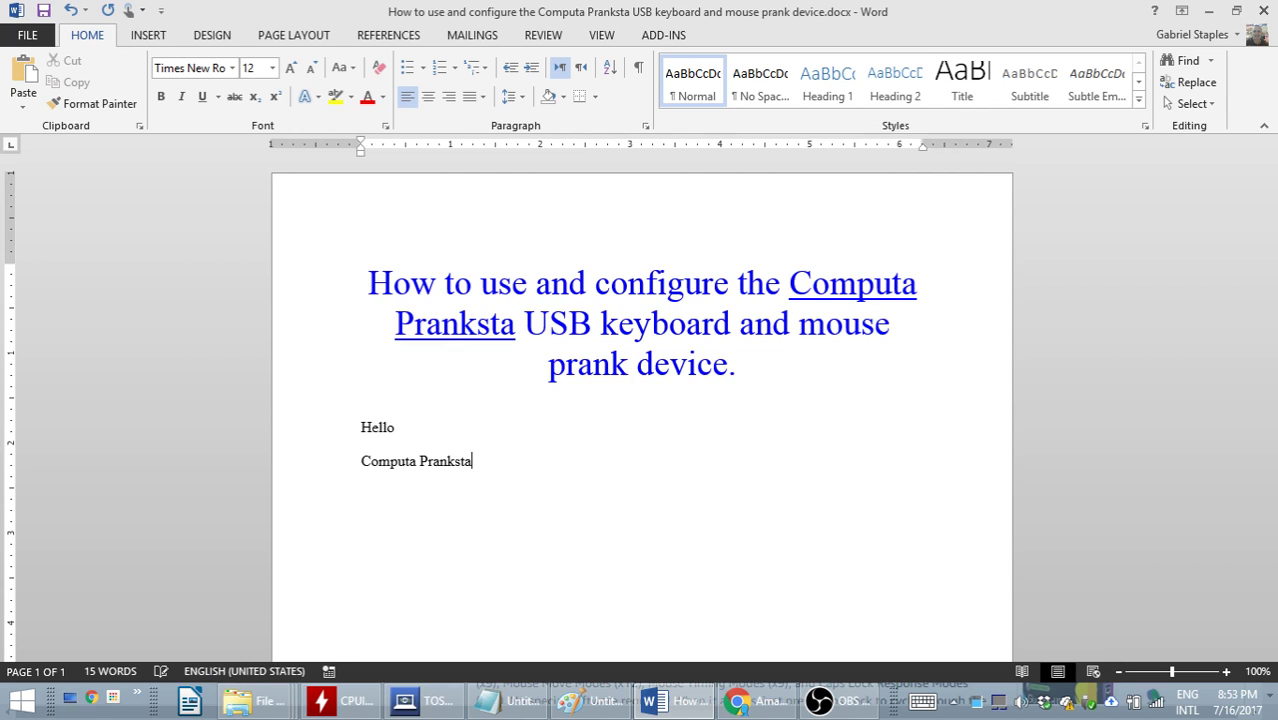
{"action": "type", "text": " v0.93.0, by Gabriel Staples, www.ElectricRCAircraftGuy.com"}
{"action": "key", "text": "Return"}
Add settings lines: KeyboardMode 3, timingModeKeyboard 3, mouseMode 0, timingModeMouse 0, capsMode 1
{"action": "type", "text": "KeyboardMode = 3"}
{"action": "key", "text": "Return"}
{"action": "type", "text": "timingModeKeyboard = 3"}
{"action": "key", "text": "Return"}
{"action": "type", "text": "mouseMode = 0"}
{"action": "key", "text": "Return"}
{"action": "type", "text": "timingModeMouse = 0"}
{"action": "key", "text": "Return"}
{"action": "type", "text": "capsMode = 1"}
{"action": "key", "text": "Return"}
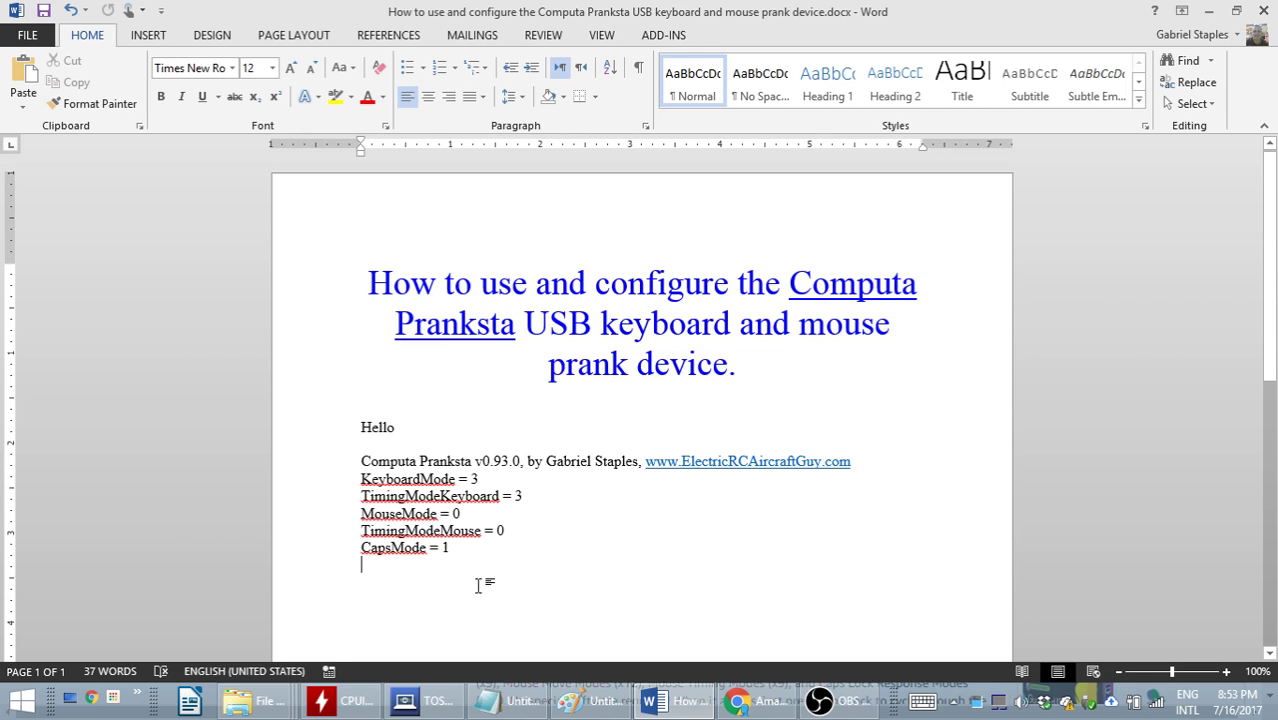
Add the mouse changes below the printout: mouseMode = 1 and timingModeMouse = 1
{"action": "key", "text": "Return"}
{"action": "scroll", "coordinate": [590, 450], "scroll_direction": "down", "scroll_amount": 2}
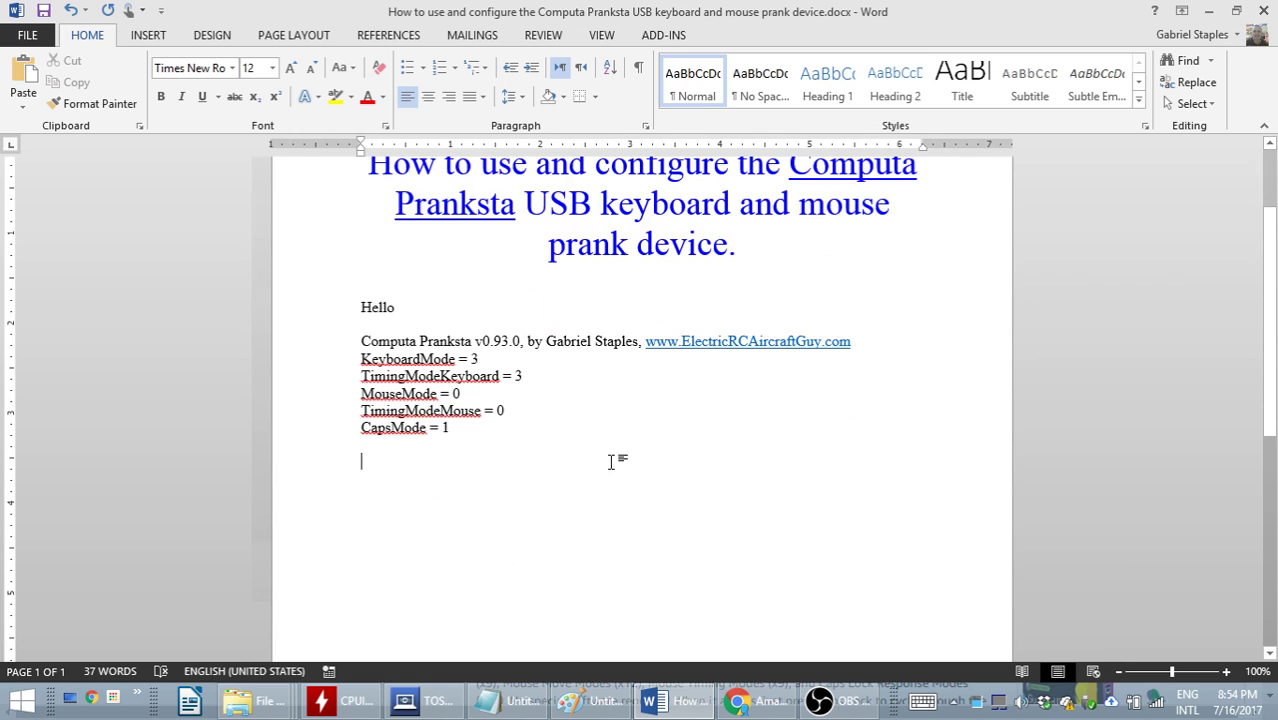
{"action": "key", "text": "Return"}
{"action": "type", "text": "mouseMode = 1"}
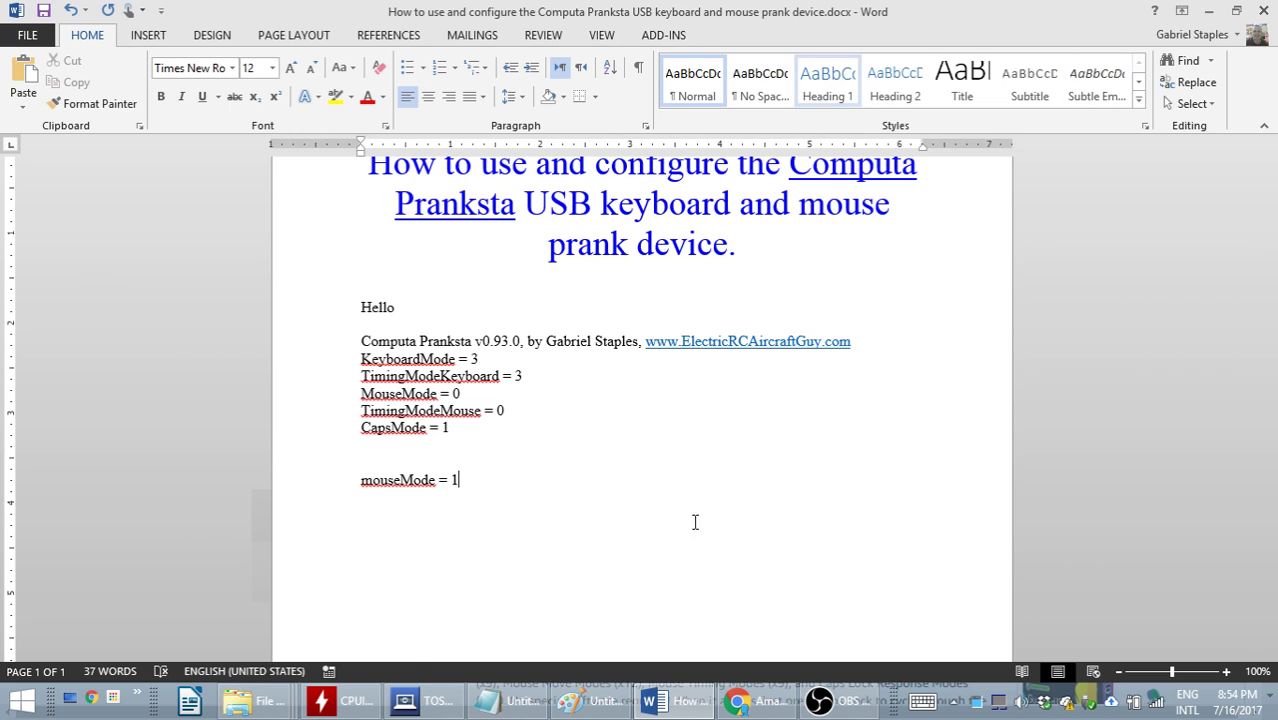
{"action": "key", "text": "Return"}
{"action": "type", "text": "timingModeMouse = 1"}
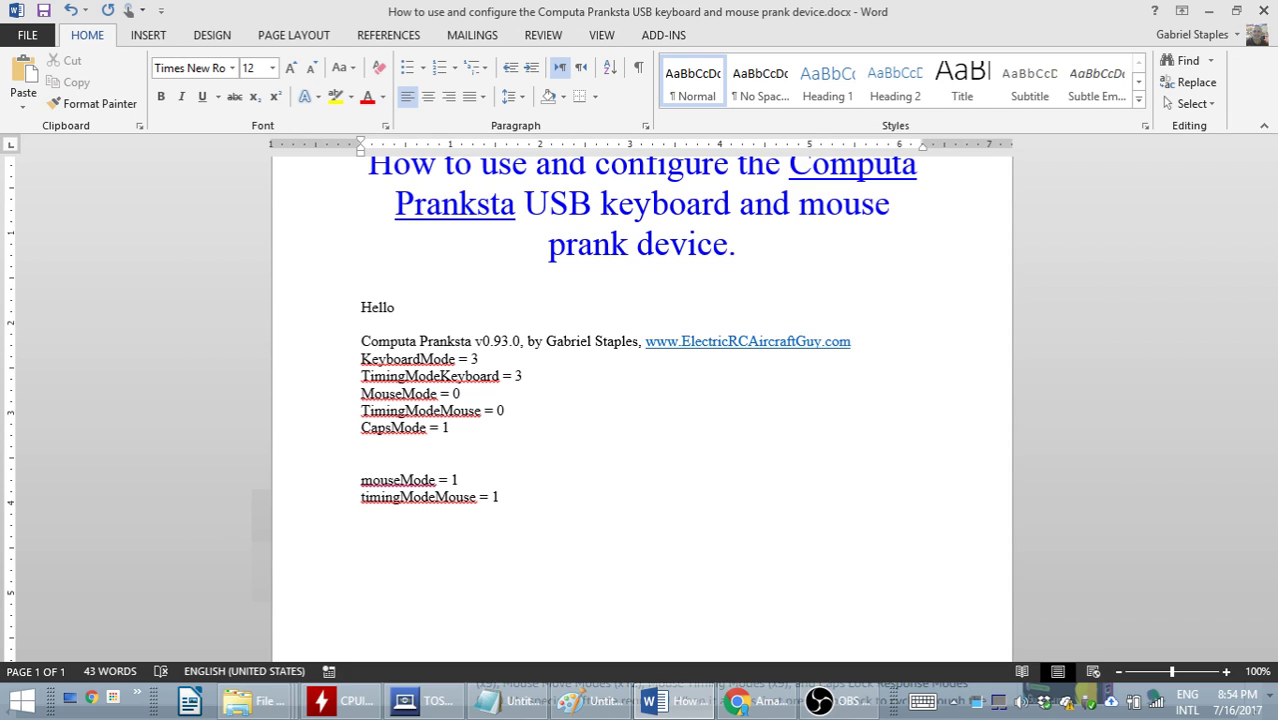
Add the keyboard changes: keyboardMode = 4, timingModeKeyboard = 3, then timingModeKeyboard = 4
{"action": "key", "text": "Return"}
{"action": "type", "text": "keyboardMode = 4, timingModeKeyboard = 3"}
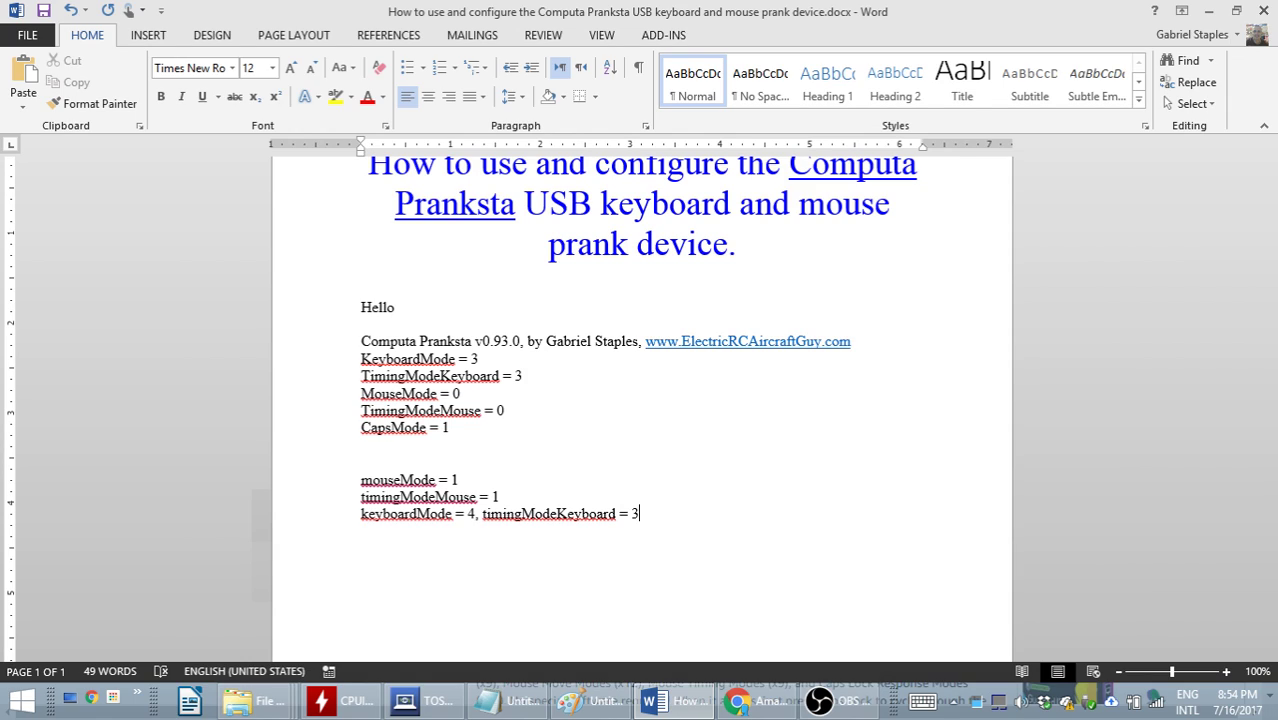
{"action": "key", "text": "Return"}
{"action": "type", "text": "timingModeKeyboard = 4"}
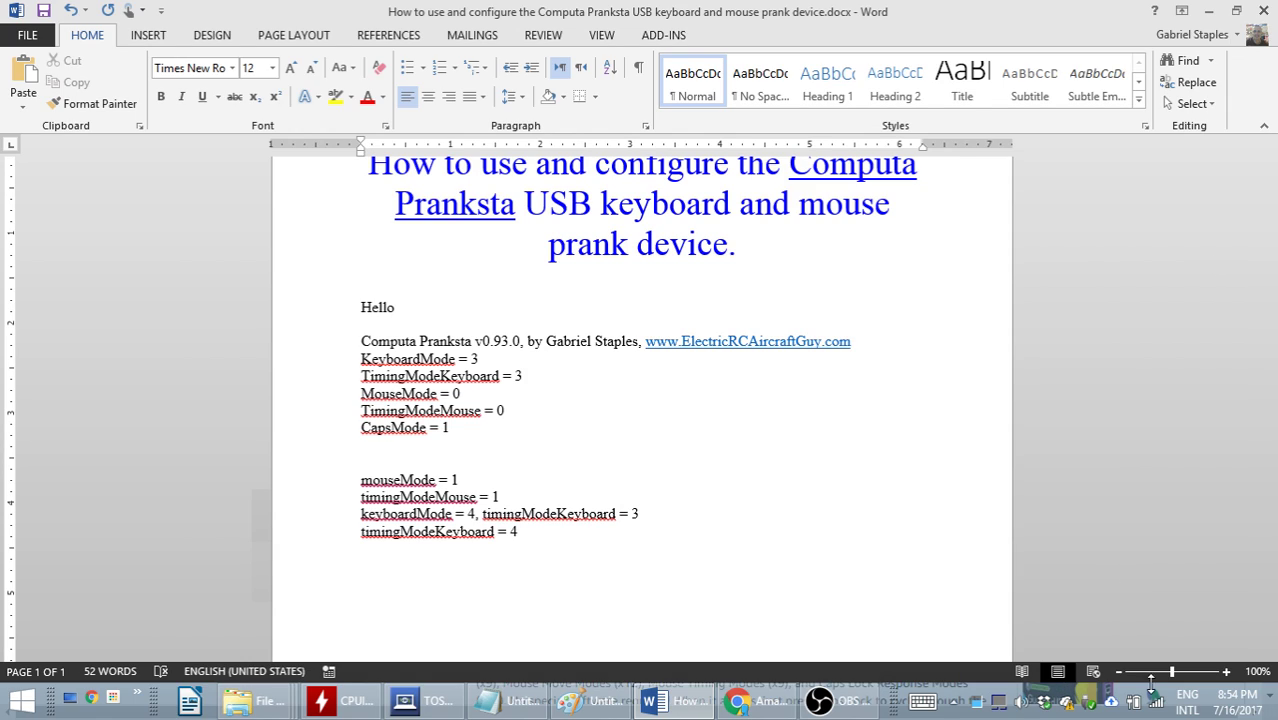
{"action": "mouse_move", "coordinate": [1276, 718]}
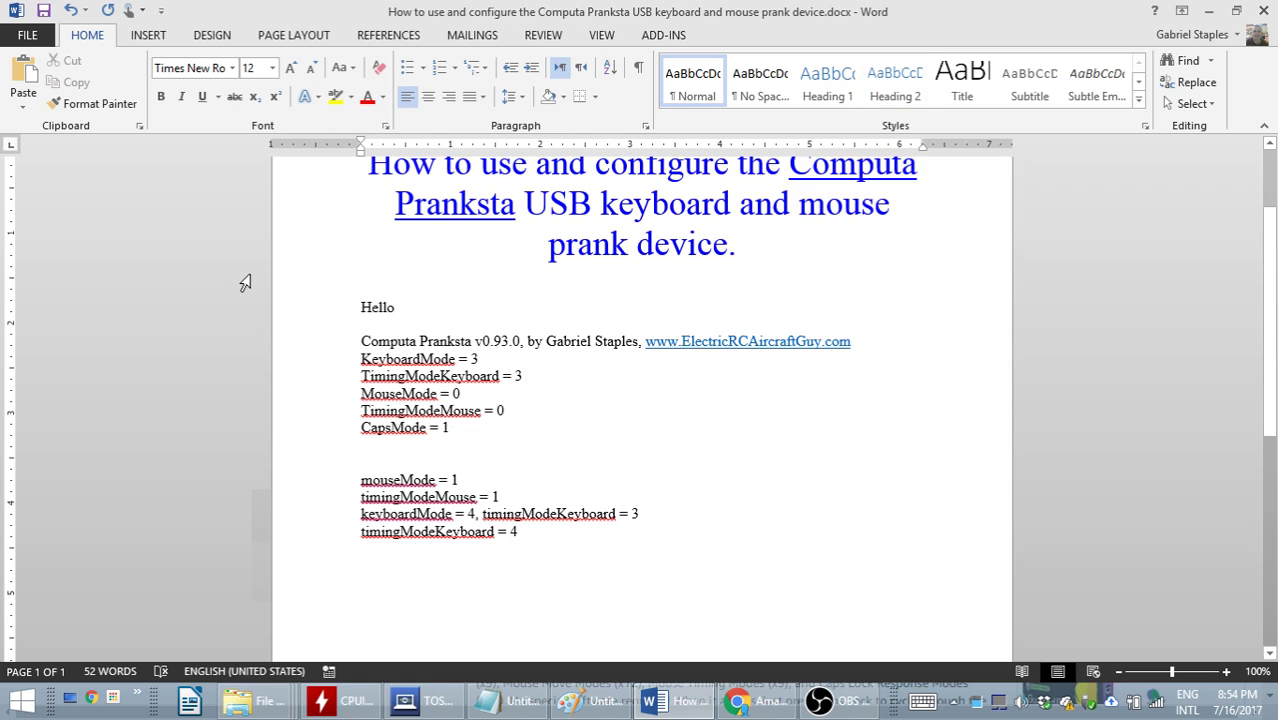
Add the 'All modes reset to defaults.' output with its settings and the DONE! save block
{"action": "key", "text": "Return"}
{"action": "type", "text": "All modes reset to defaults. keyboardMode"}
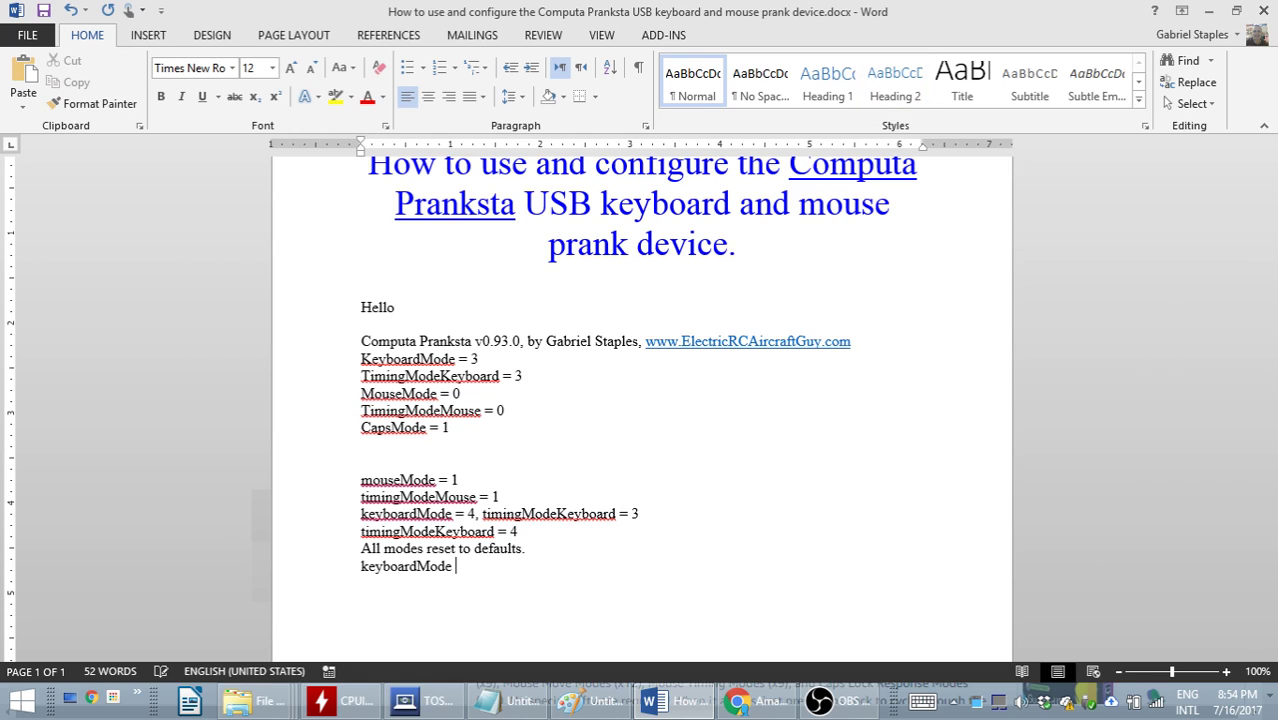
{"action": "type", "text": " = 2 timingModeKeyboard = 3 mouseMode = 3 timingModeMouse = 0 capsMode = 1"}
{"action": "key", "text": "Return"}
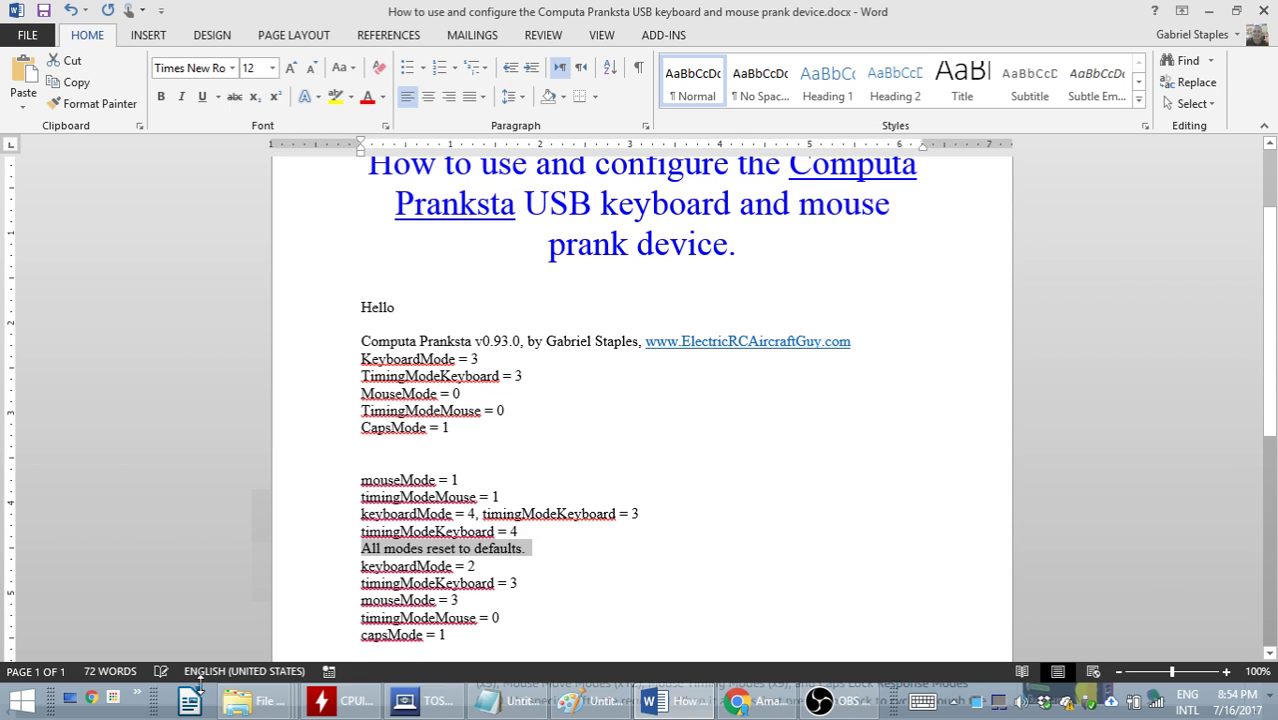
Continue on the empty line below DONE!, starting the text 'Sv'
{"action": "scroll", "coordinate": [591, 612], "scroll_direction": "down", "scroll_amount": 3}
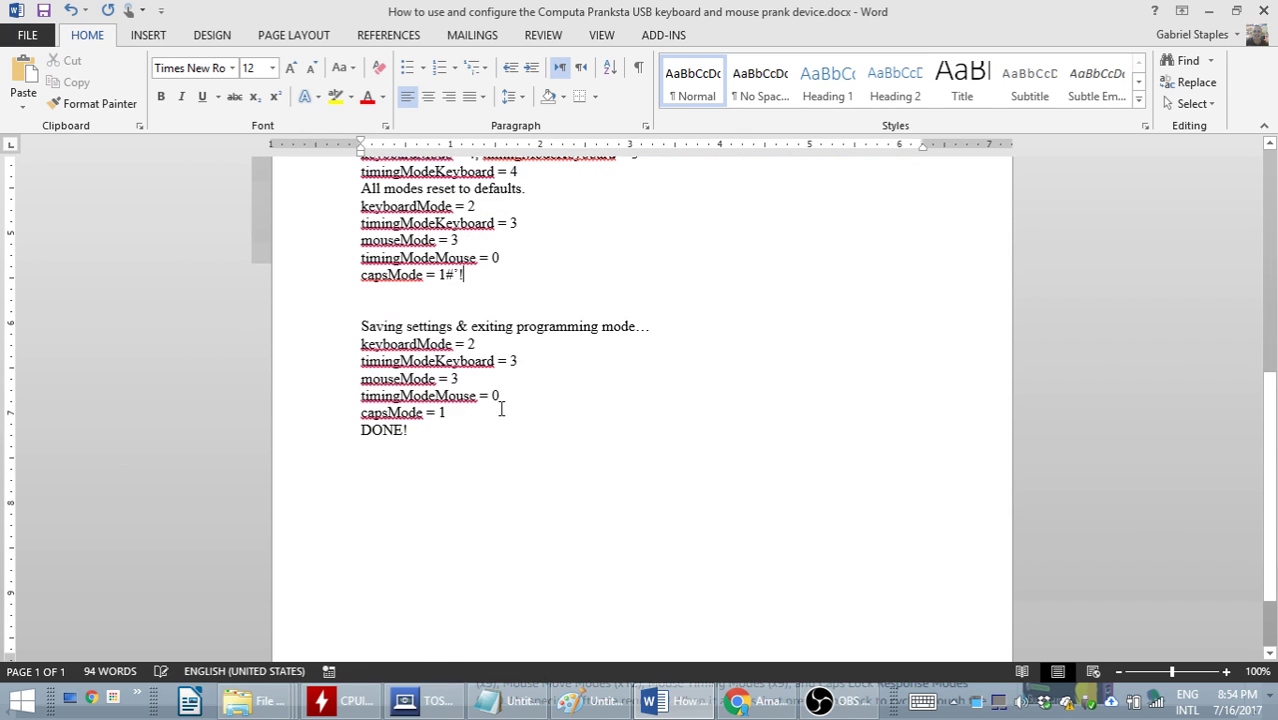
{"action": "left_click", "coordinate": [479, 447]}
{"action": "scroll", "coordinate": [530, 425], "scroll_direction": "down", "scroll_amount": 2}
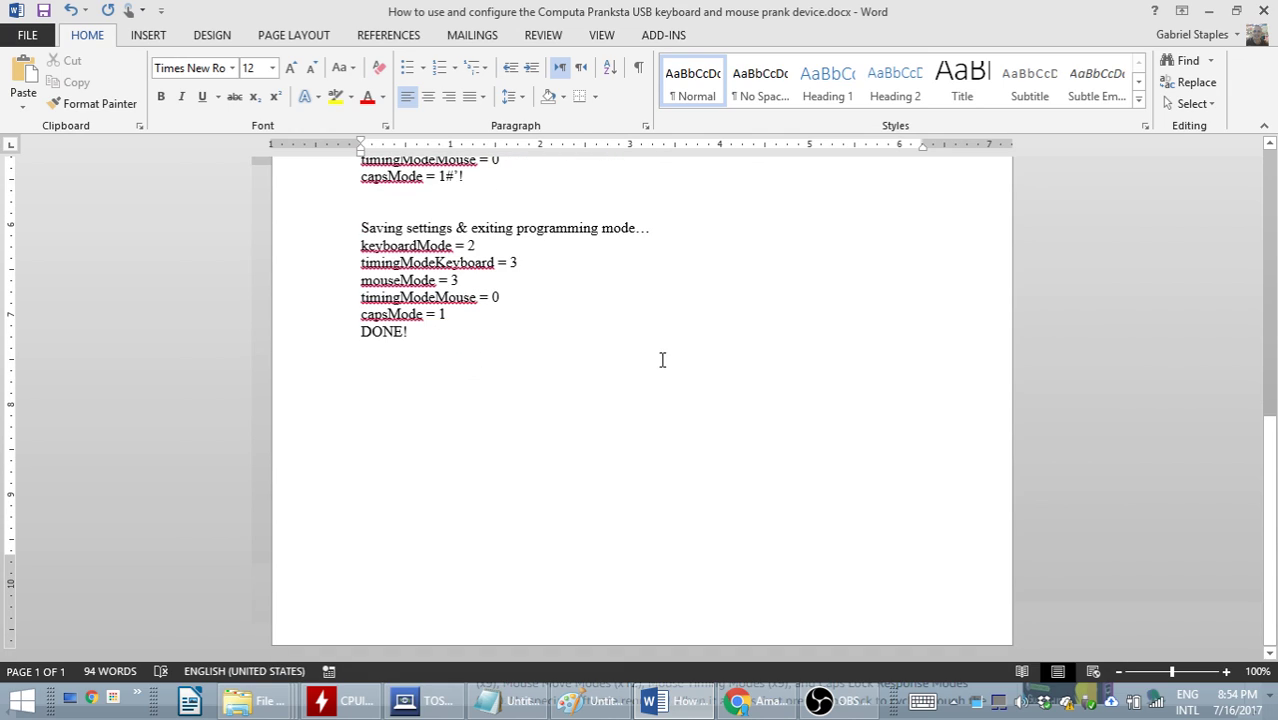
{"action": "type", "text": "Sv"}
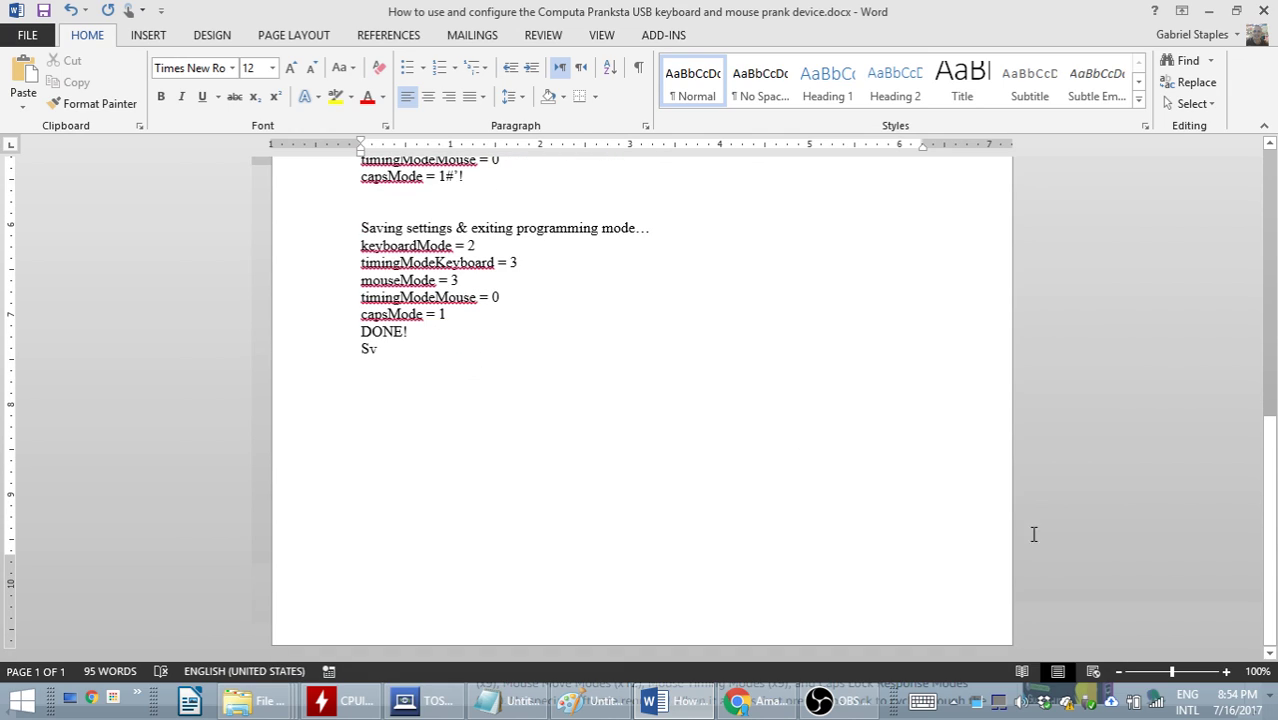